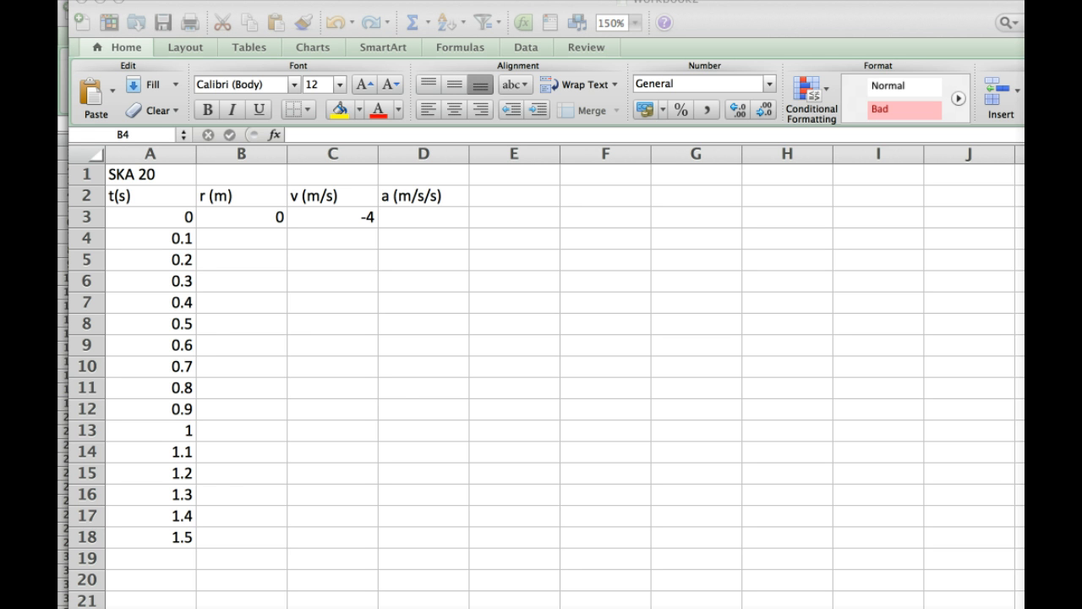
# Step: Set the initial position in cell B3 to 2.9
pyautogui.click(276, 214)
pyautogui.click(276, 213)
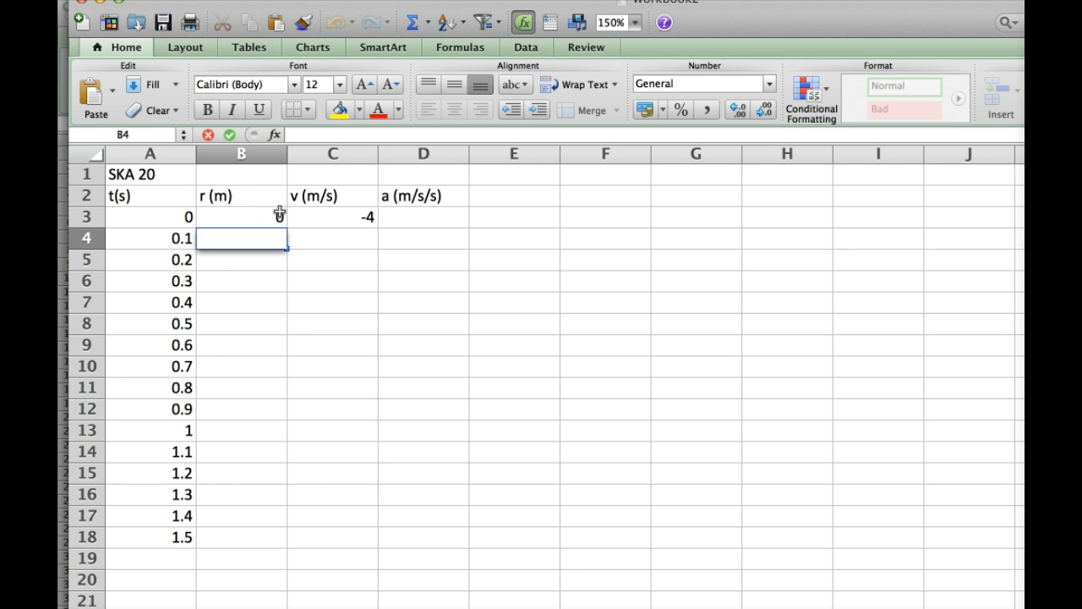
pyautogui.click(281, 217)
pyautogui.click(282, 216)
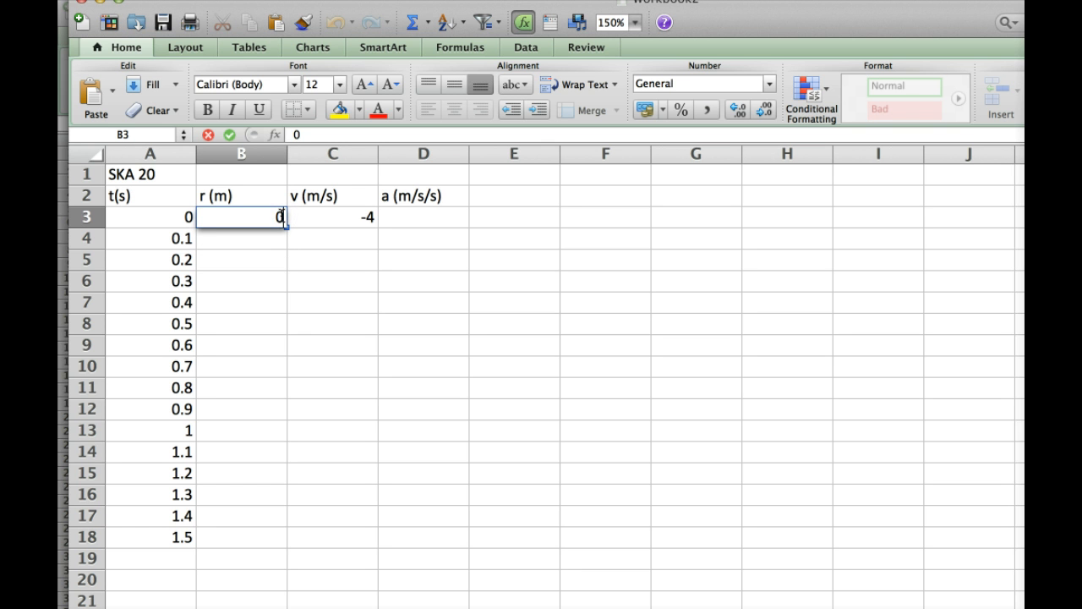
pyautogui.write('2.9')
pyautogui.press('Return')
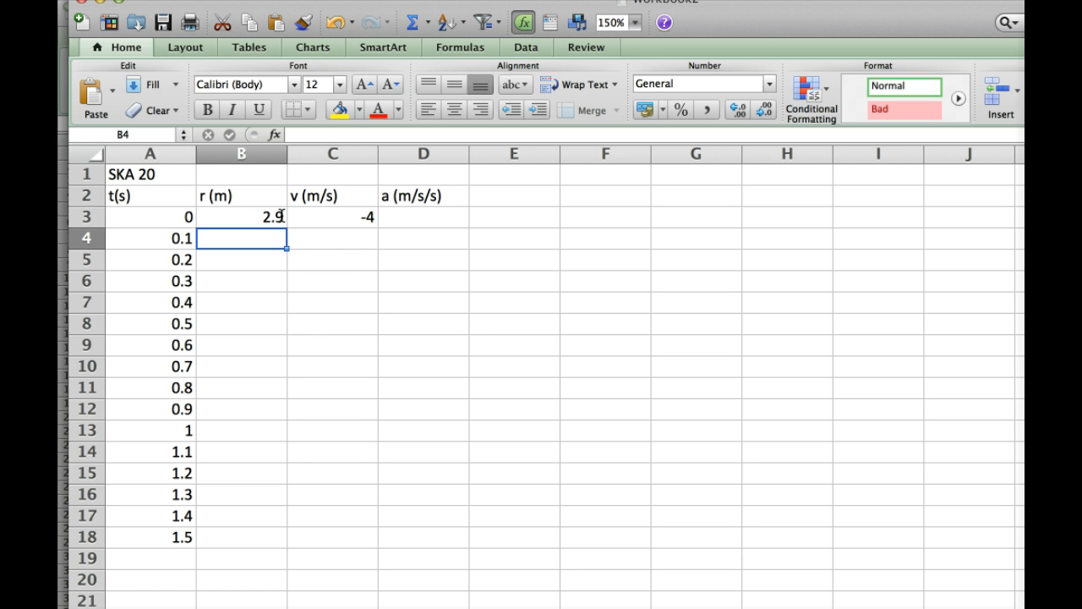
# Step: Enter the velocity formula =C3+D4*(A4-A3) in cell C4 and fill it down through C18
pyautogui.click(338, 241)
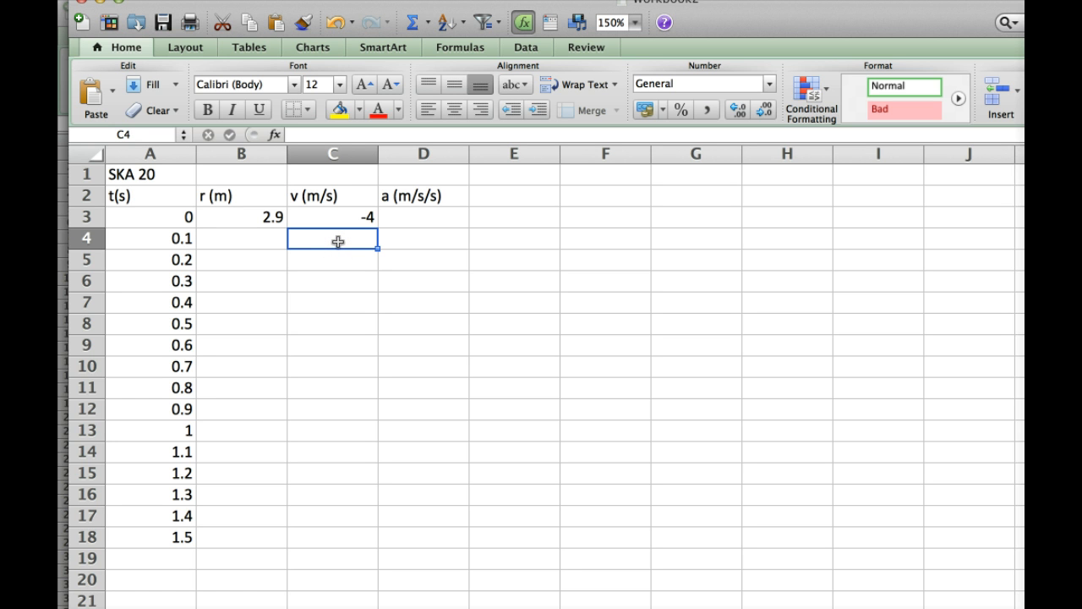
pyautogui.write('=')
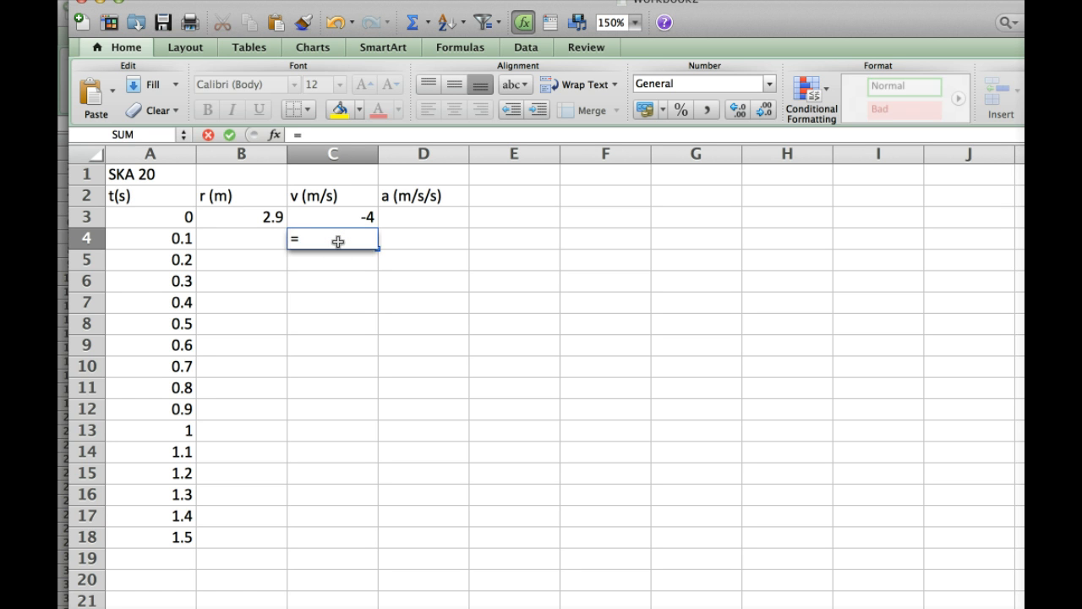
pyautogui.click(339, 218)
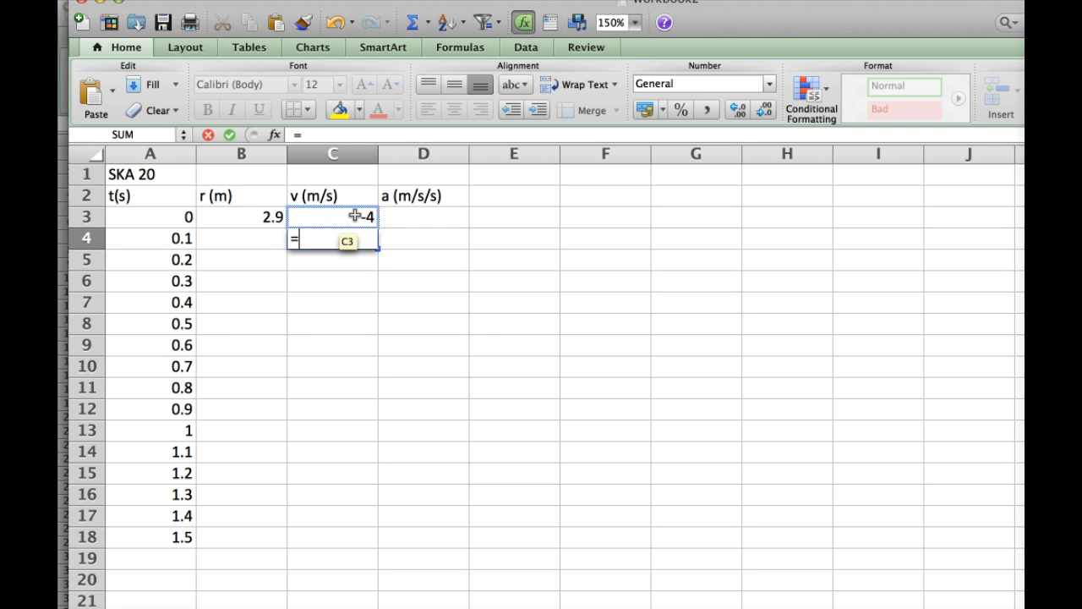
pyautogui.click(354, 216)
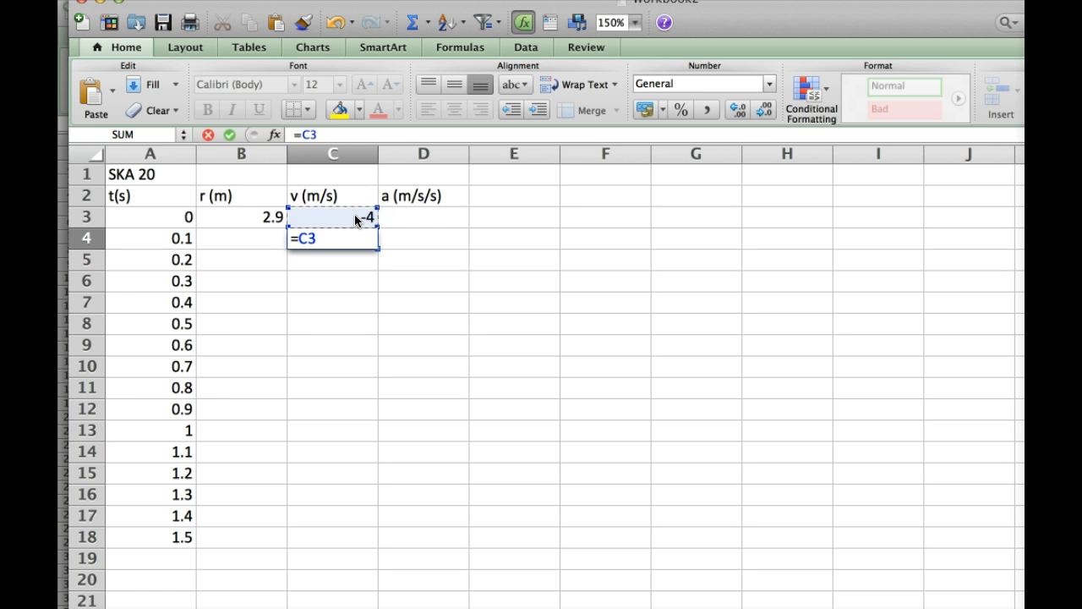
pyautogui.write('+')
pyautogui.click(418, 242)
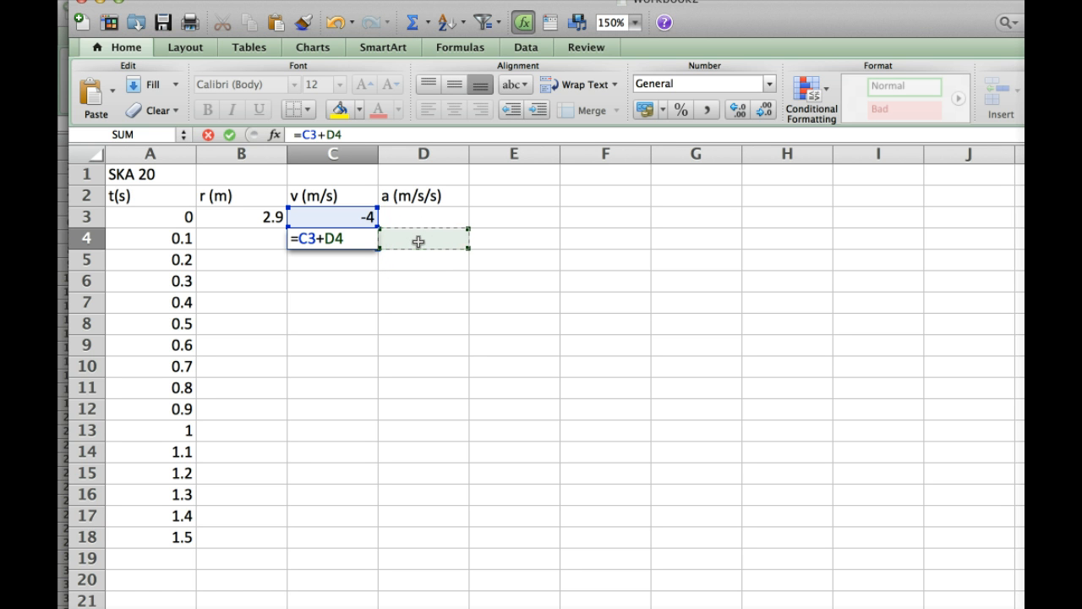
pyautogui.write('*.1')
pyautogui.press('BackSpace')
pyautogui.press('BackSpace')
pyautogui.write('(')
pyautogui.click(178, 239)
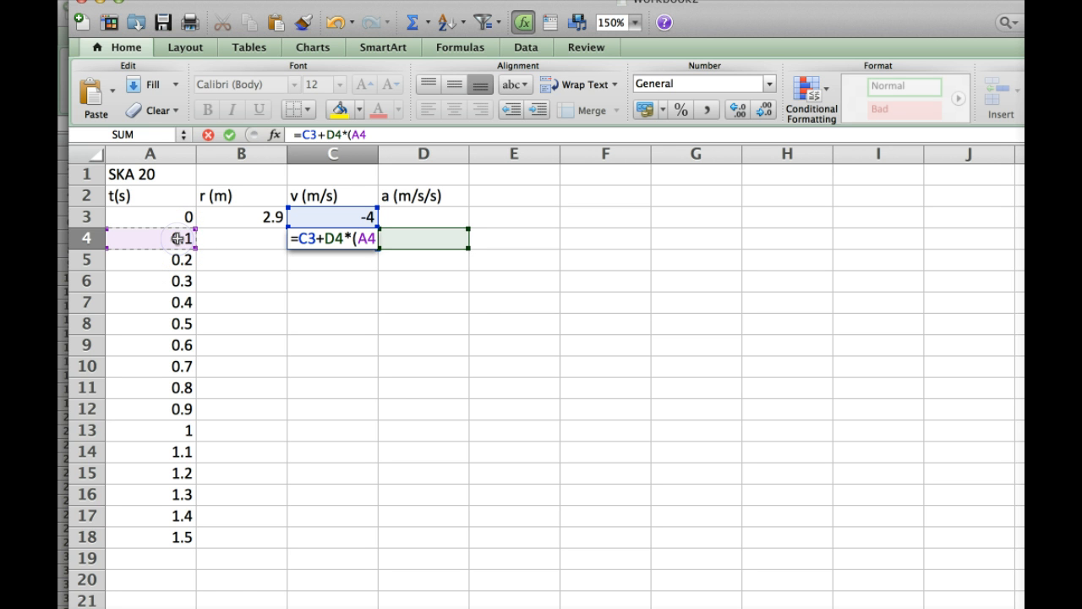
pyautogui.write('-')
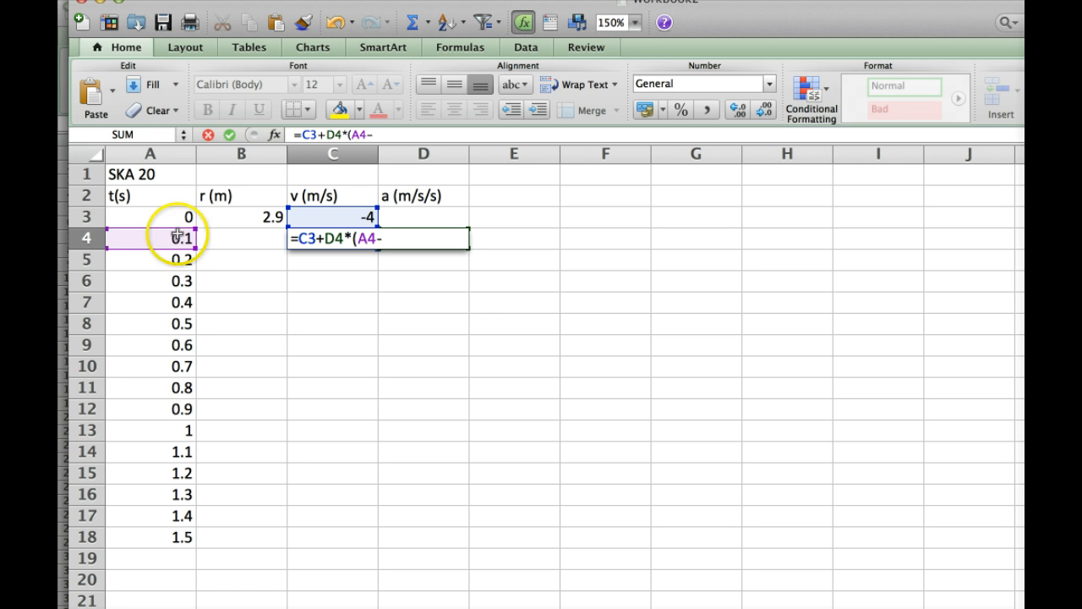
pyautogui.click(183, 216)
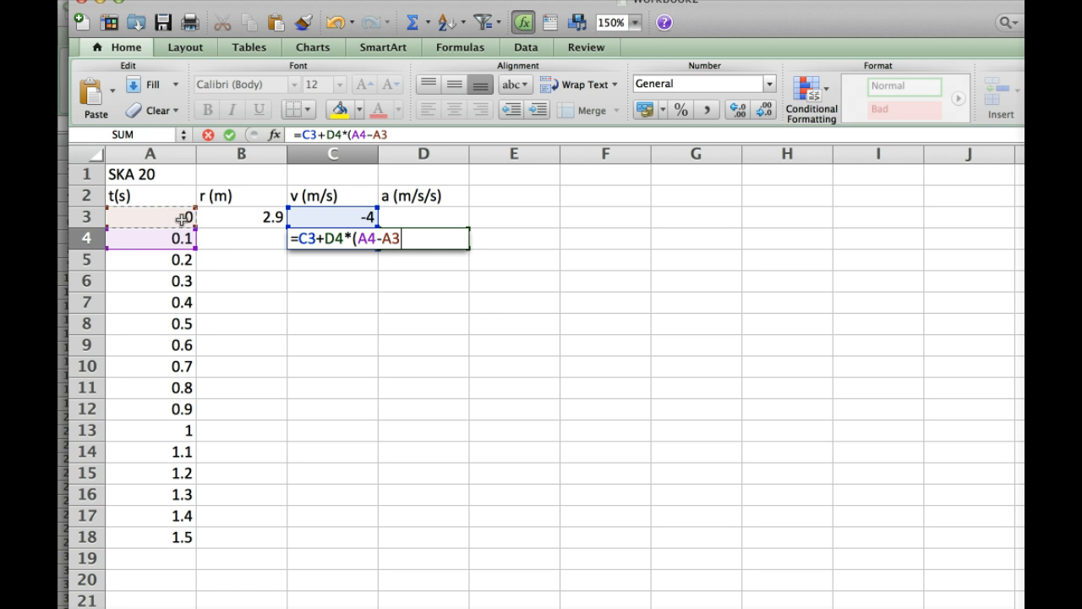
pyautogui.write(')')
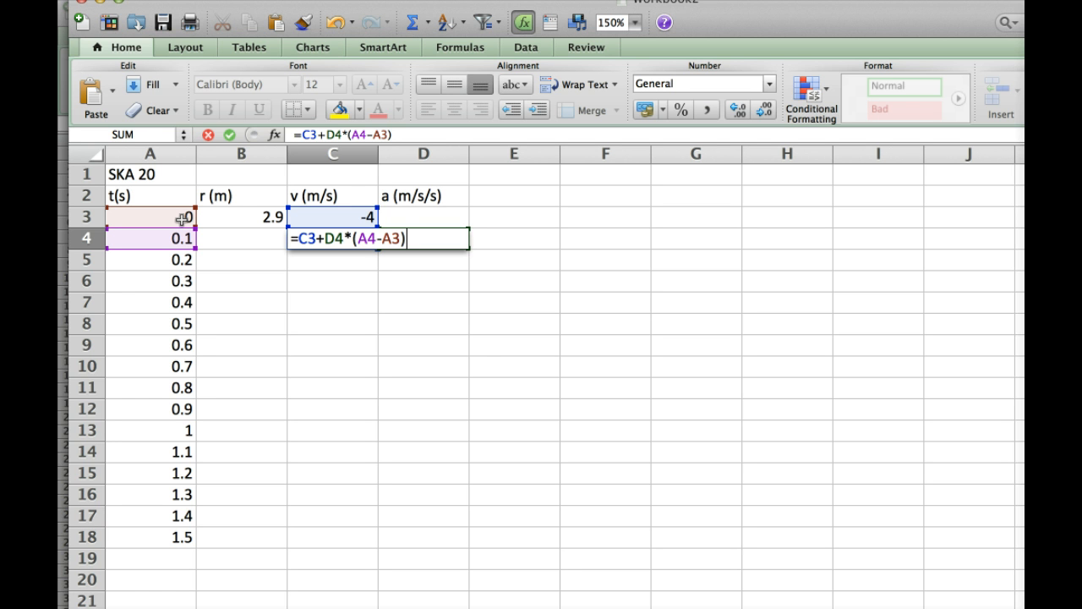
pyautogui.press('Return')
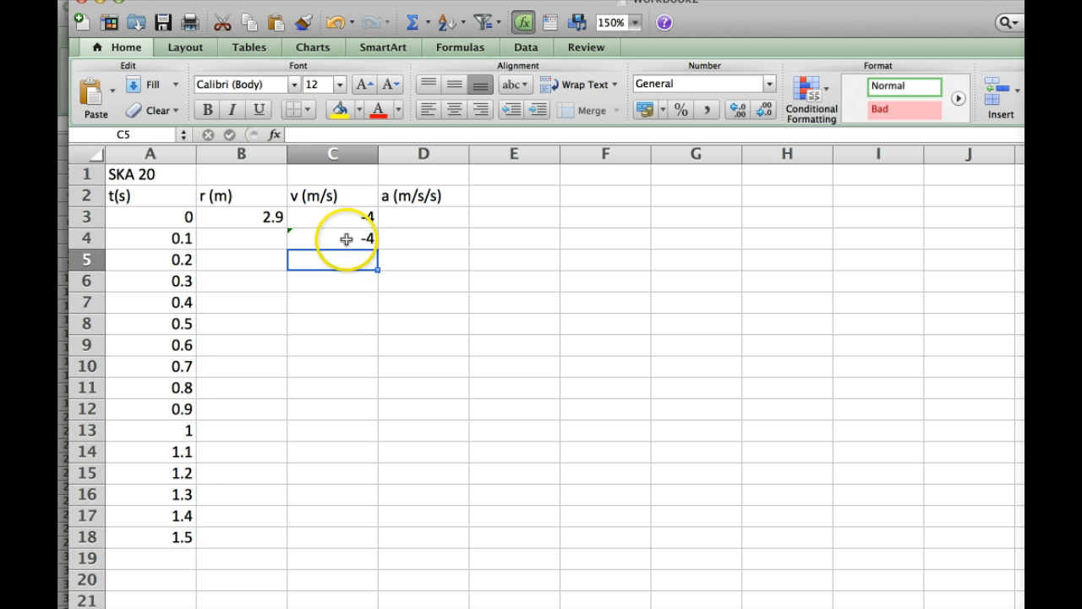
pyautogui.click(346, 239)
pyautogui.moveTo(377, 249); pyautogui.dragTo(374, 537)
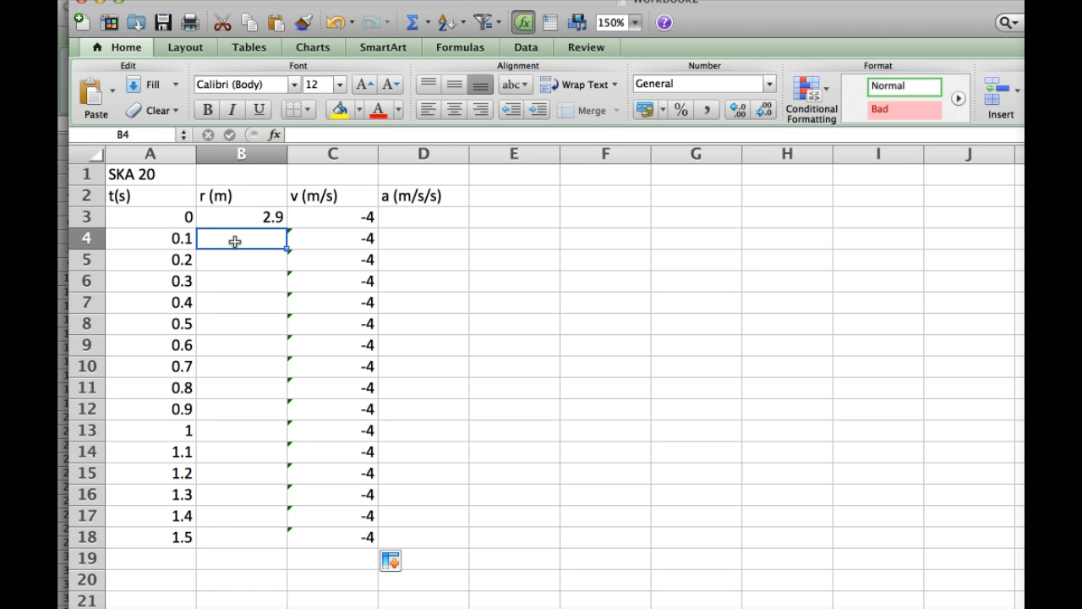
# Step: Enter the position formula =B3+(C4+C3)/2*(A4-A30) in cell B4, accepting the proposed formula correction
pyautogui.write('=')
pyautogui.click(261, 218)
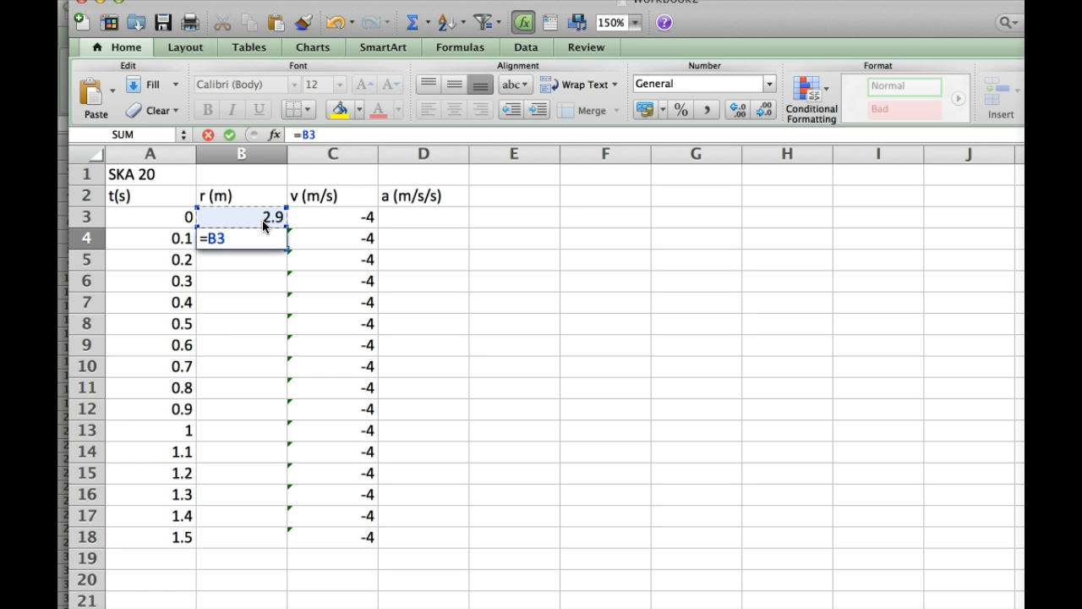
pyautogui.write('+')
pyautogui.write('(')
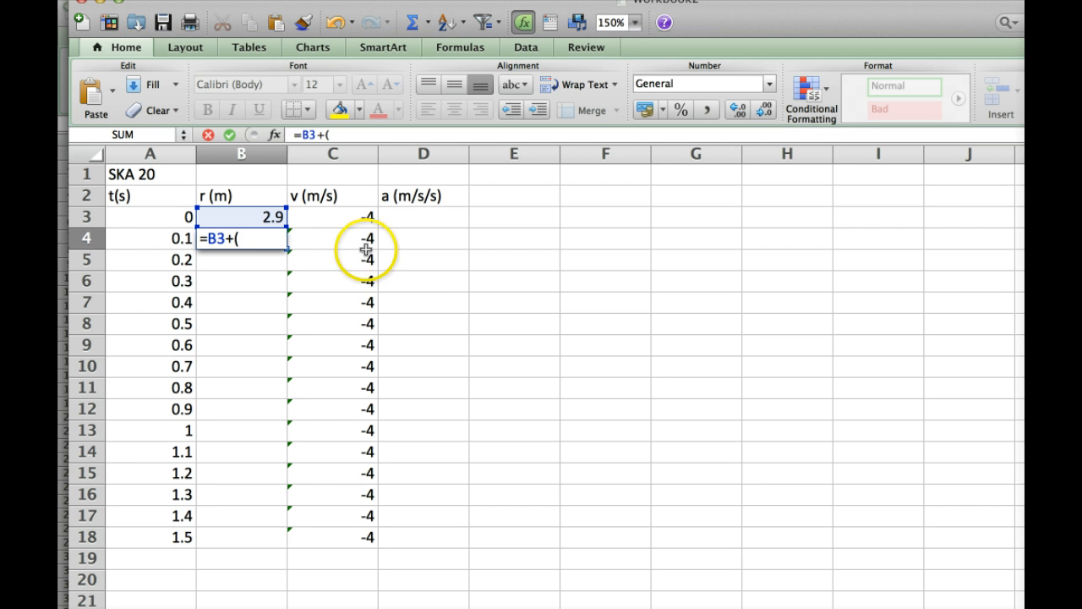
pyautogui.click(360, 240)
pyautogui.write('+')
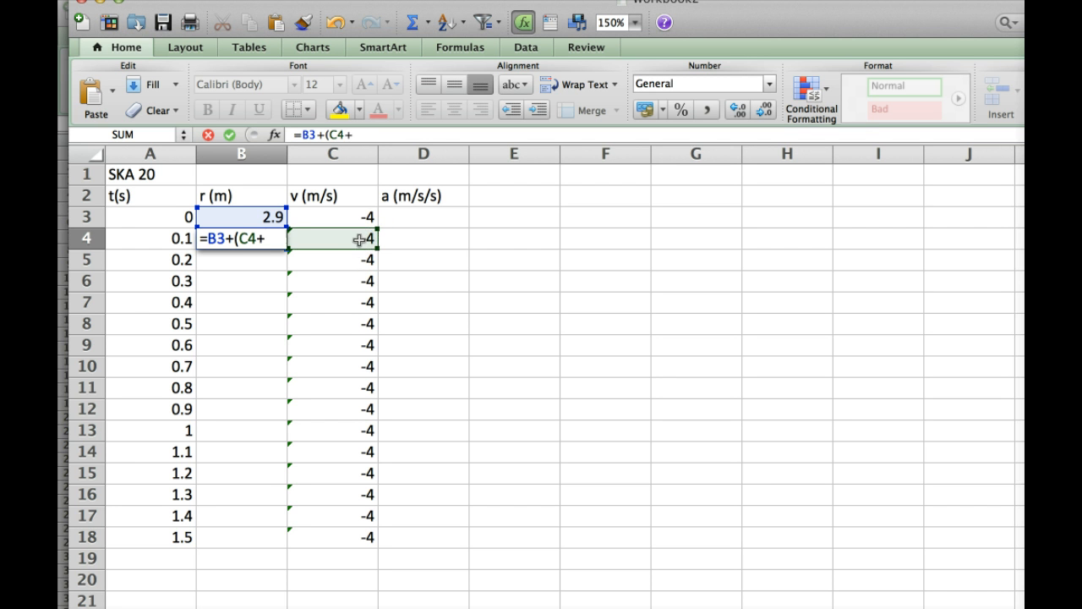
pyautogui.click(338, 211)
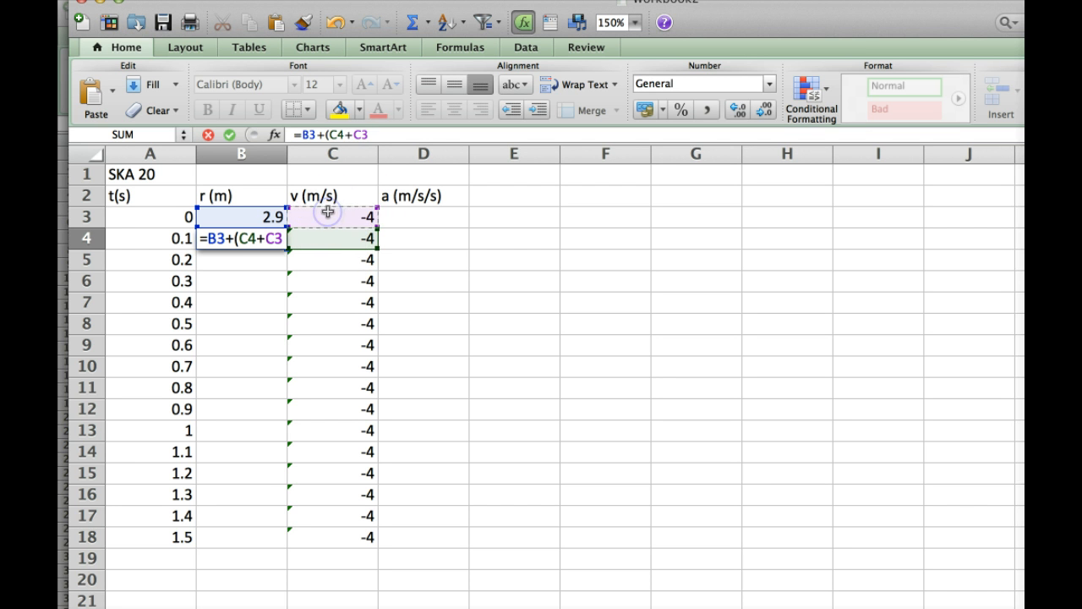
pyautogui.write(')/')
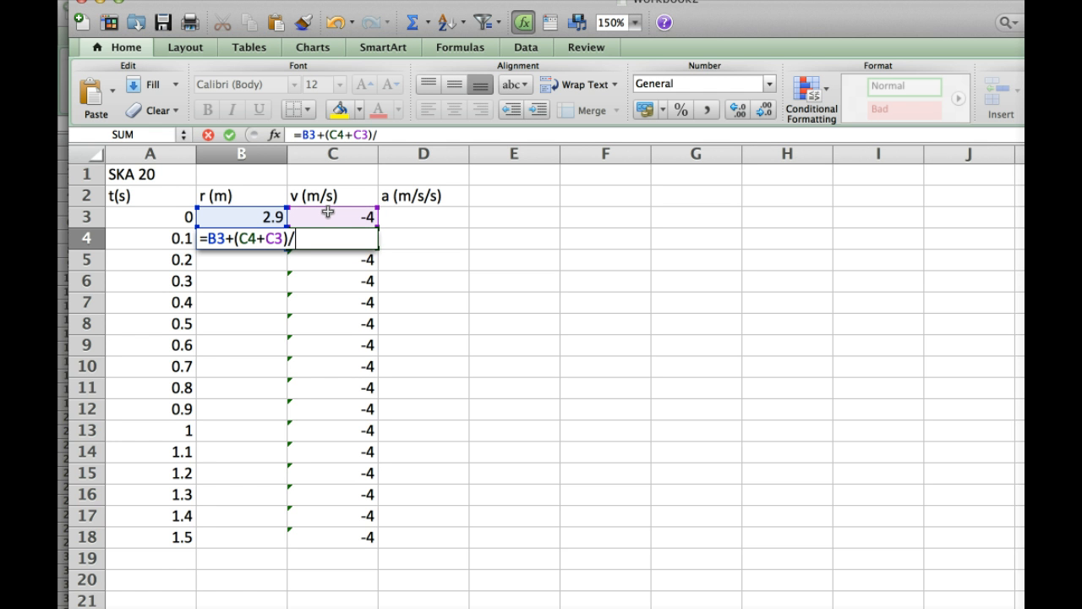
pyautogui.write('2')
pyautogui.write('*')
pyautogui.write('(')
pyautogui.click(171, 241)
pyautogui.write('-')
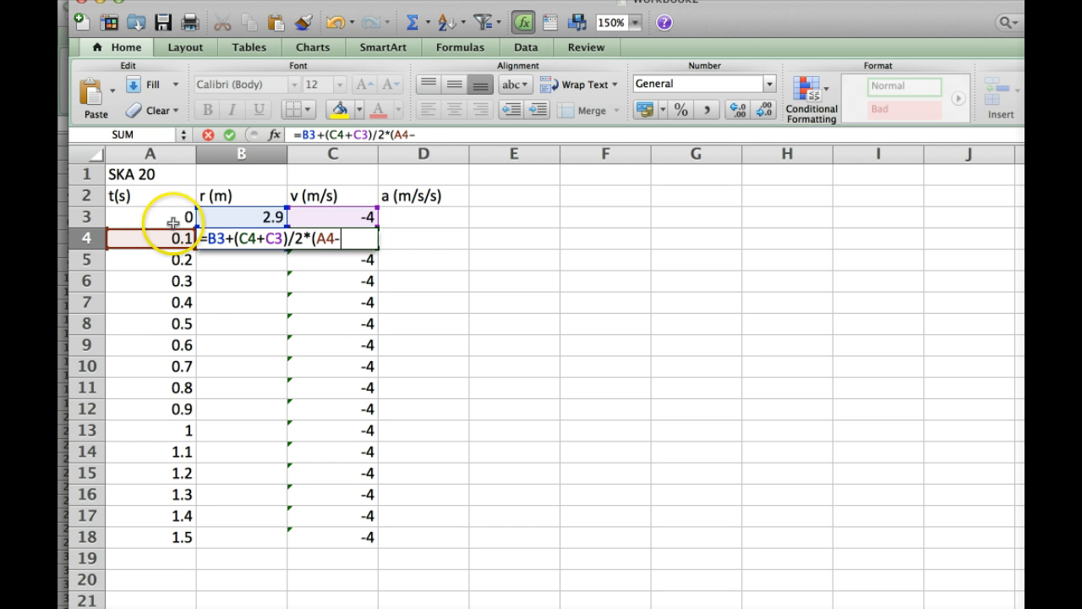
pyautogui.click(172, 217)
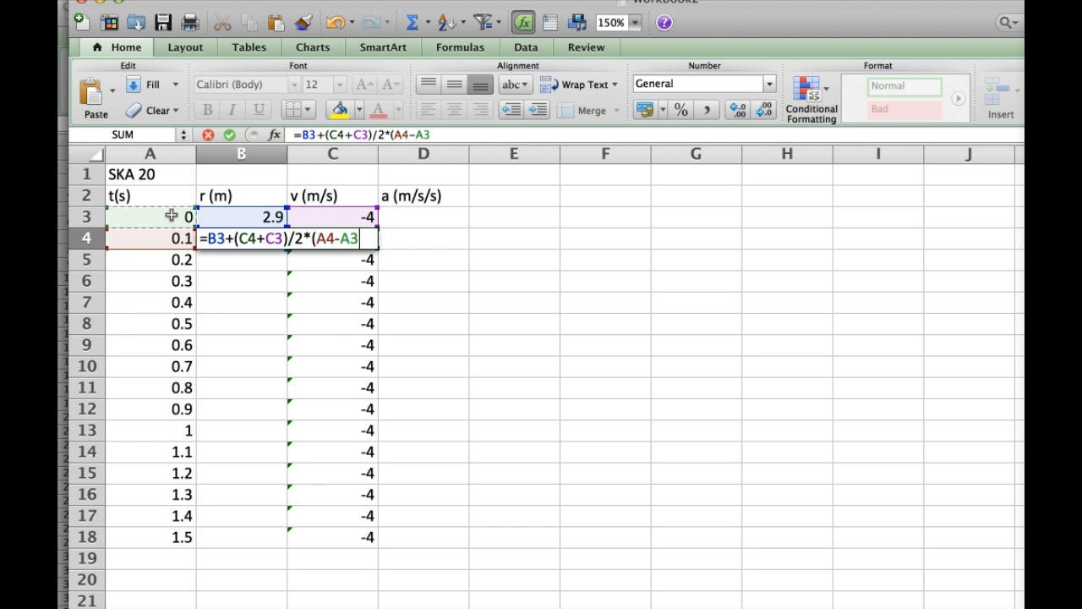
pyautogui.write('0')
pyautogui.press('Return')
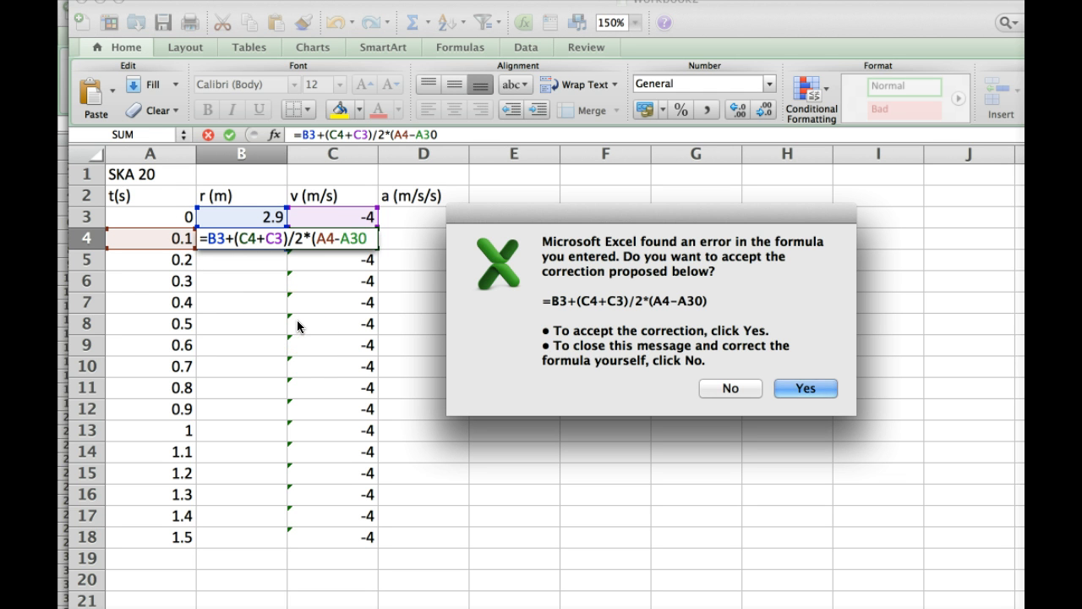
pyautogui.click(792, 388)
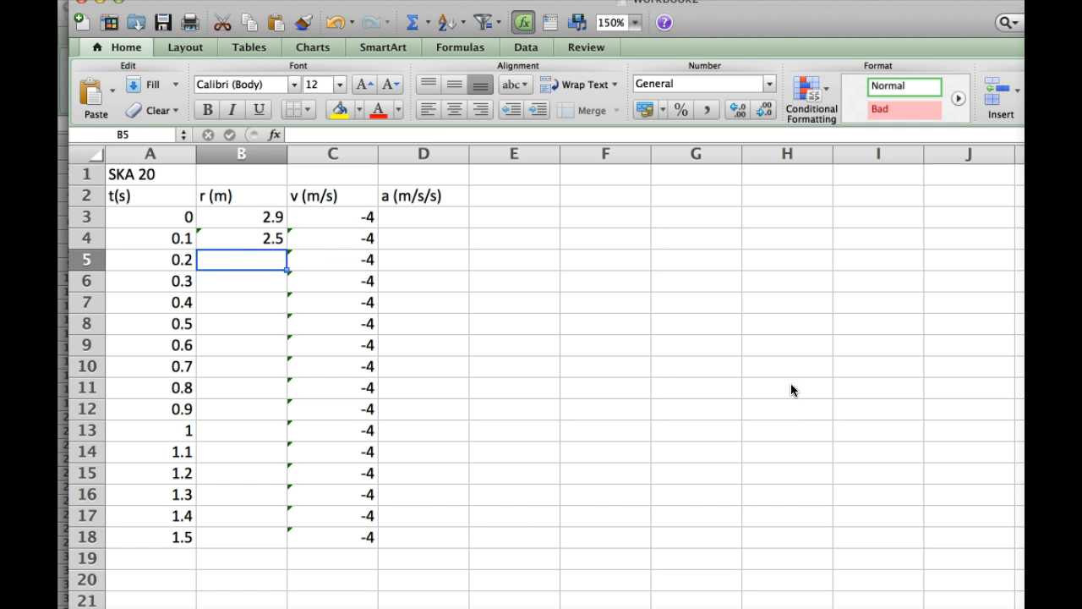
# Step: Correct the A30 reference in B4's formula to A3 and fill the formula down through B18
pyautogui.click(258, 241)
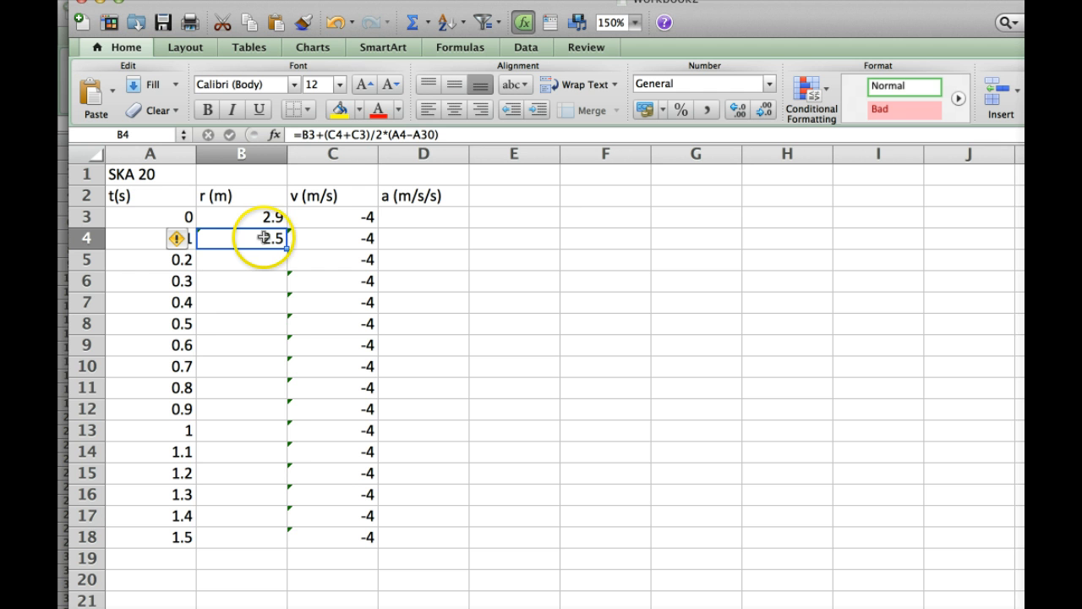
pyautogui.click(431, 135)
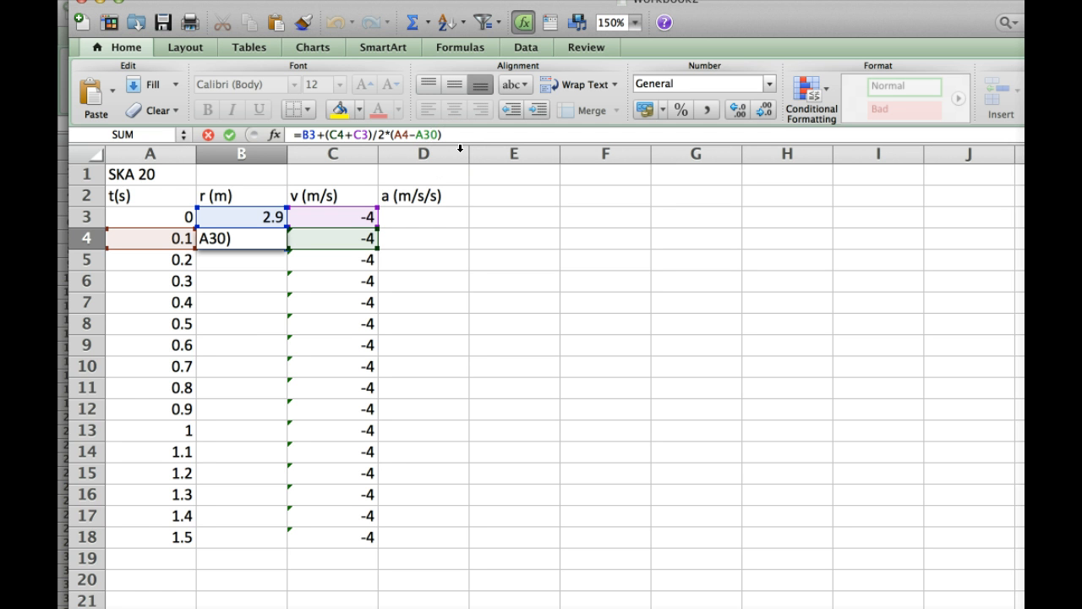
pyautogui.press('BackSpace')
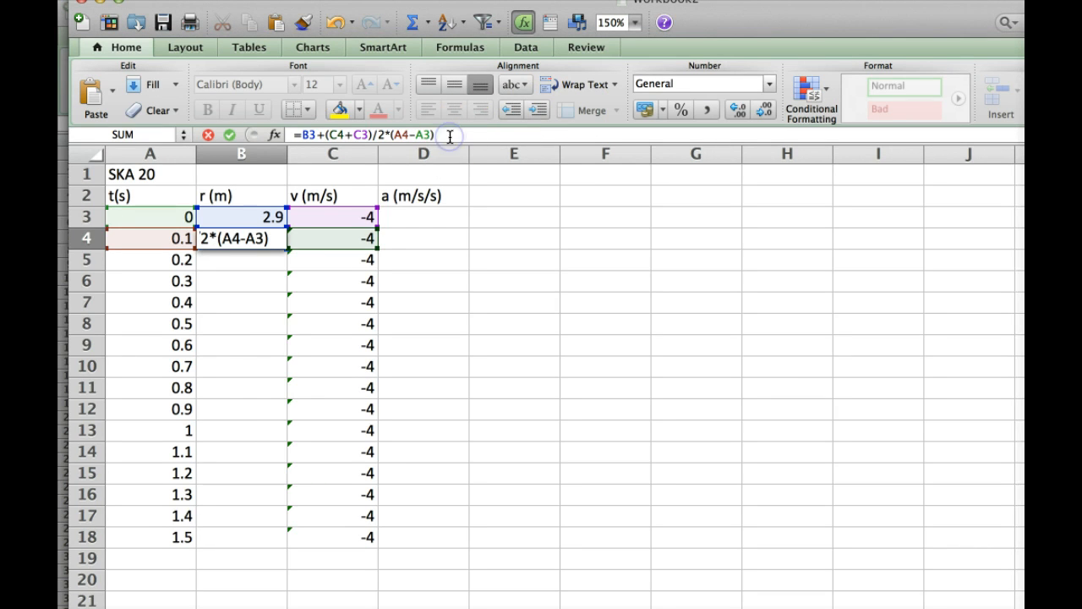
pyautogui.press('Return')
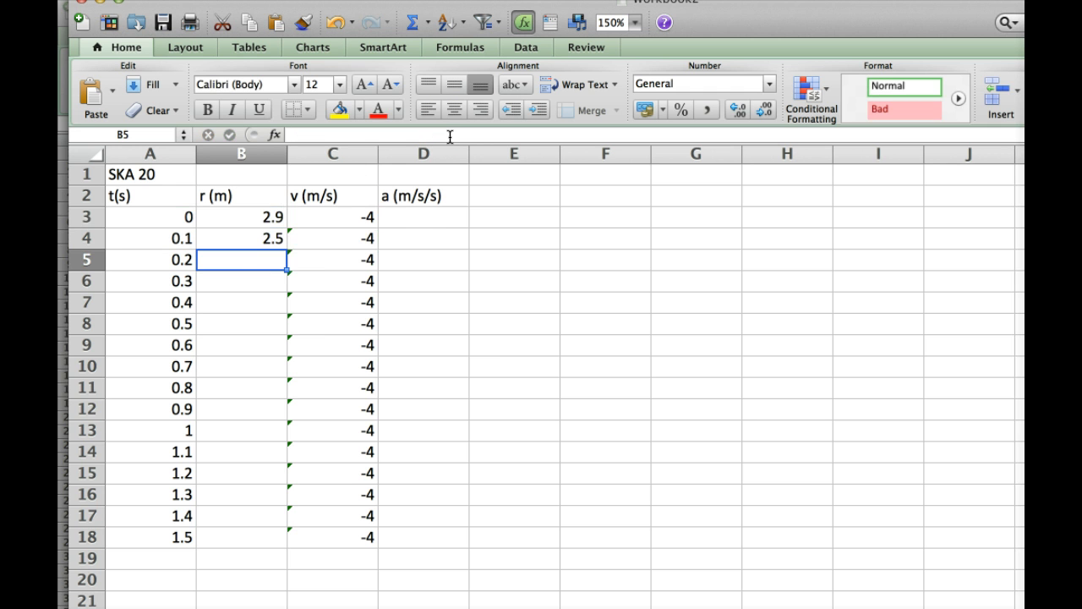
pyautogui.click(254, 243)
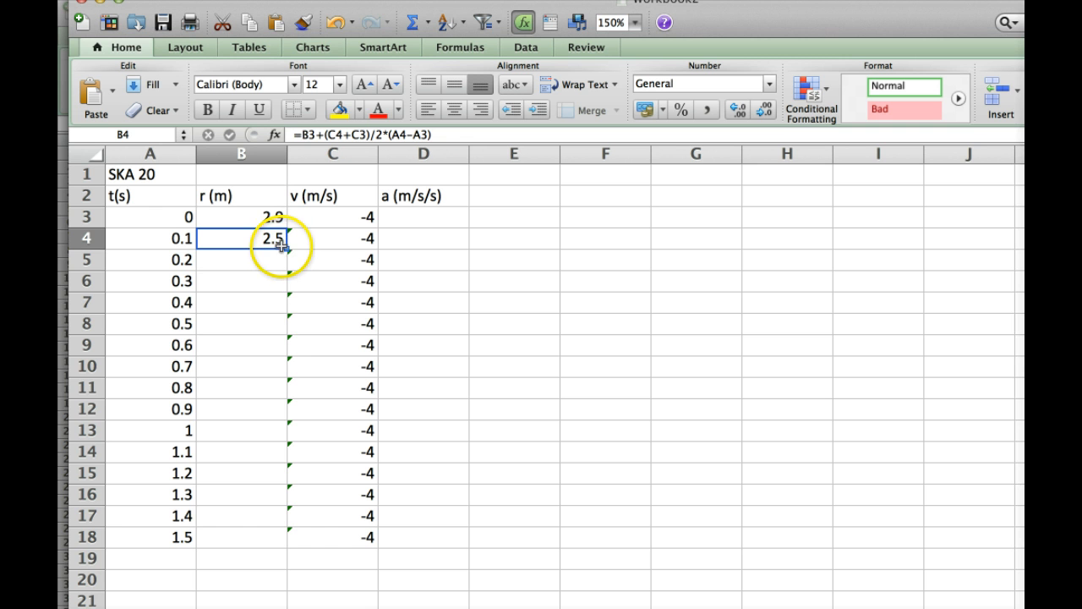
pyautogui.moveTo(283, 248); pyautogui.dragTo(270, 542)
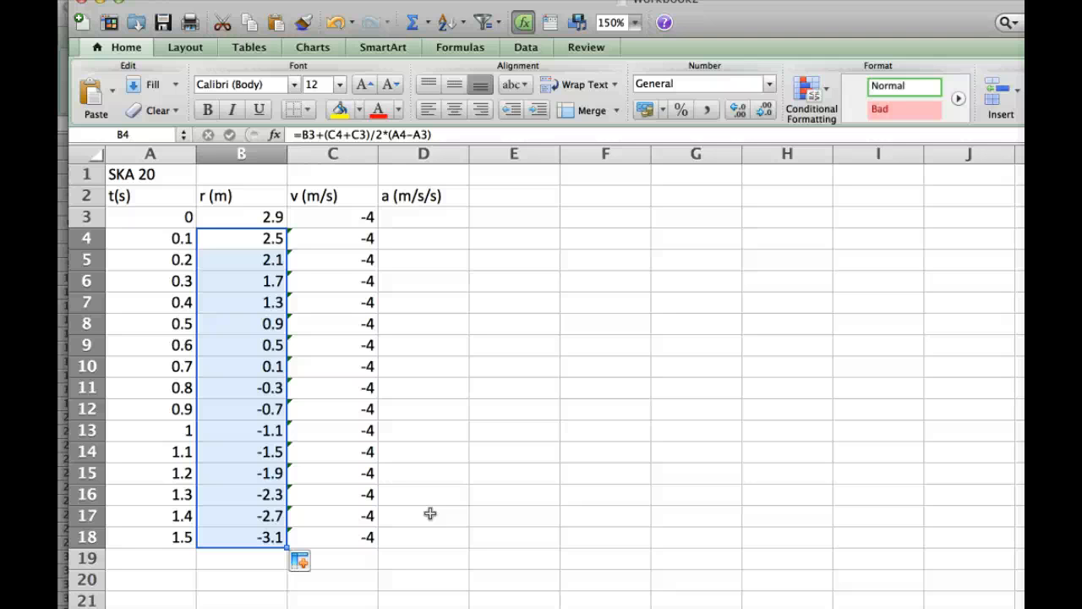
# Step: Enter an acceleration of 1 in cell D3 and fill it down through D18
pyautogui.click(418, 223)
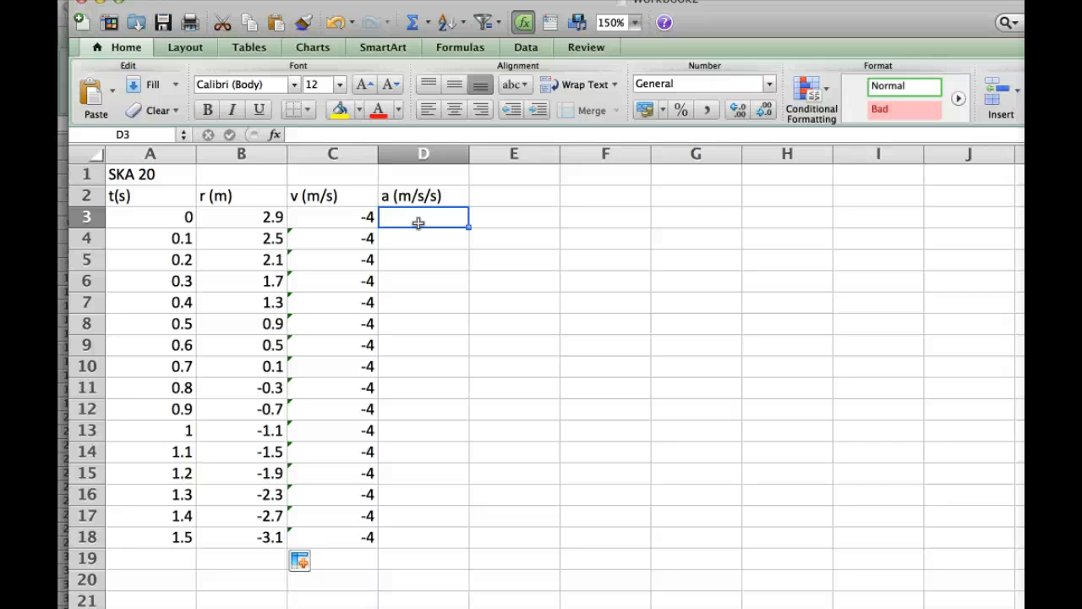
pyautogui.write('1')
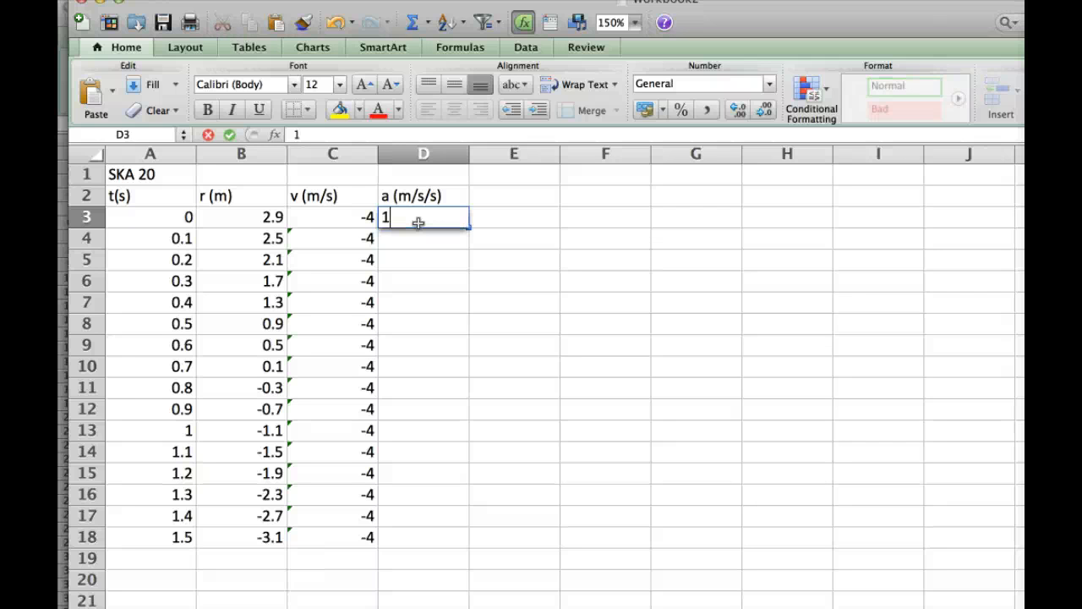
pyautogui.press('Return')
pyautogui.click(439, 223)
pyautogui.click(438, 213)
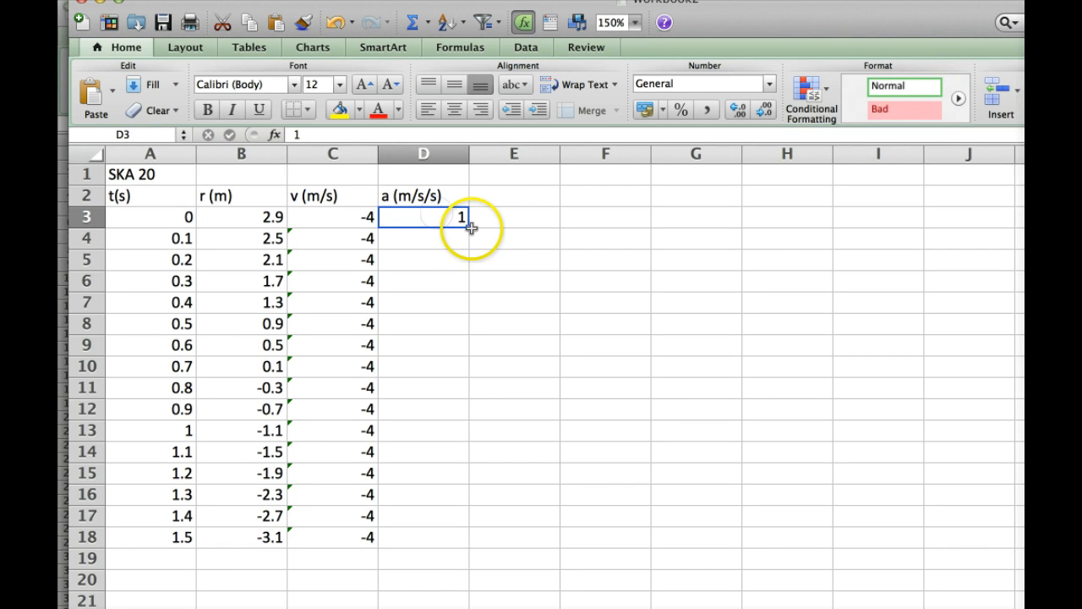
pyautogui.moveTo(464, 218); pyautogui.dragTo(434, 535)
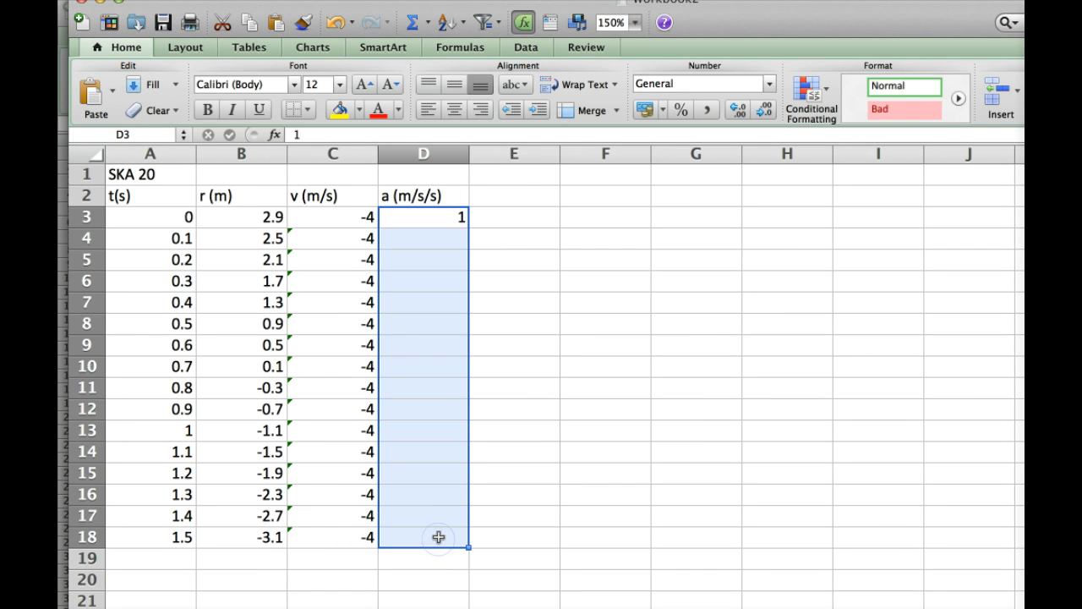
pyautogui.click(443, 218)
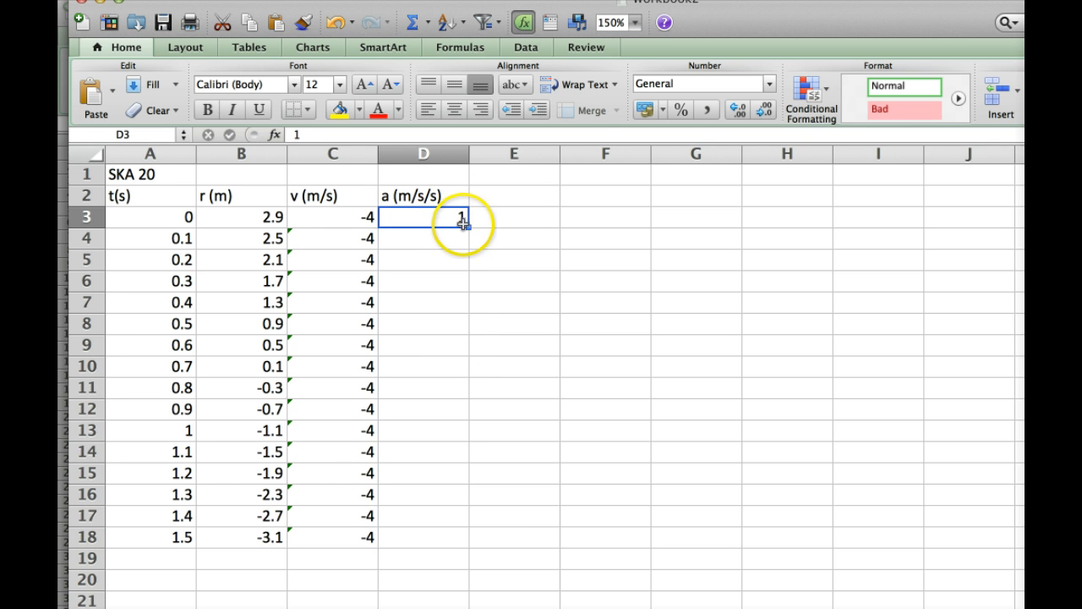
pyautogui.moveTo(466, 224); pyautogui.dragTo(443, 546)
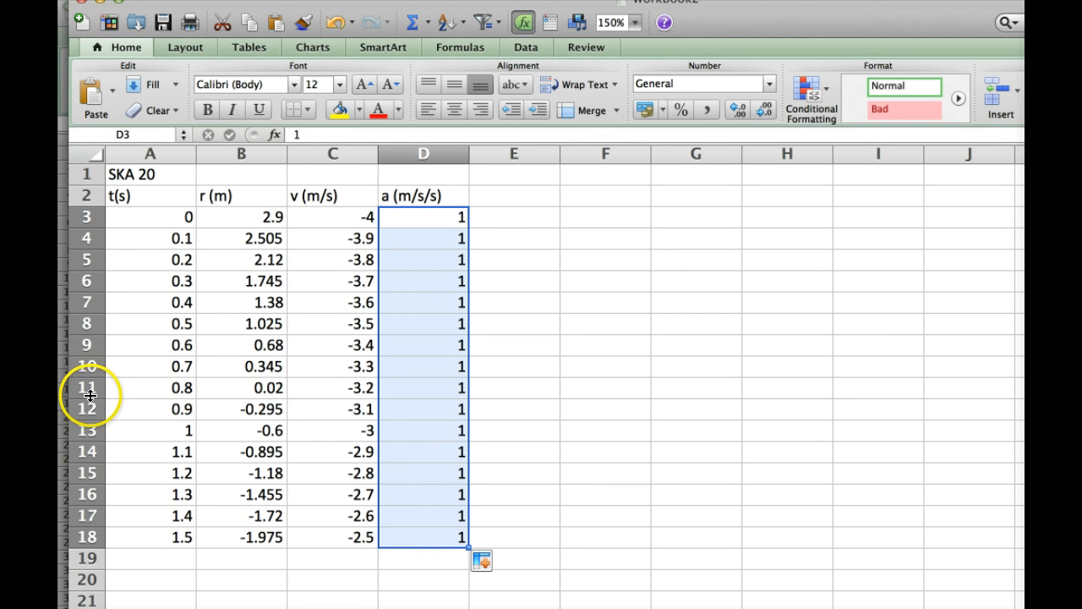
# Step: Set the acceleration in D3 to 3 and fill it down through D18
pyautogui.moveTo(88, 387); pyautogui.dragTo(88, 404)
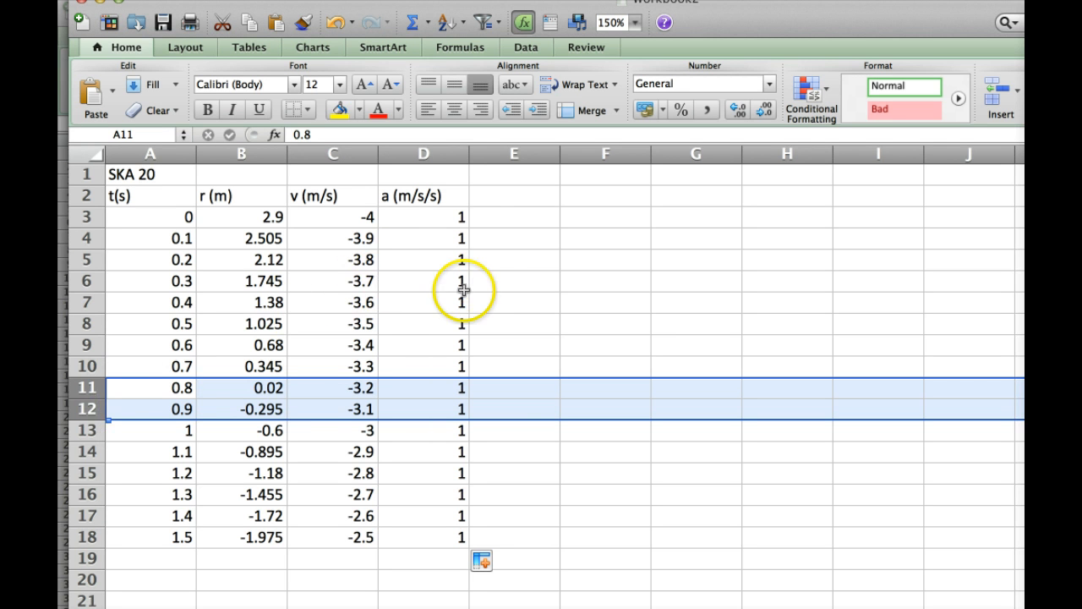
pyautogui.doubleClick(459, 217)
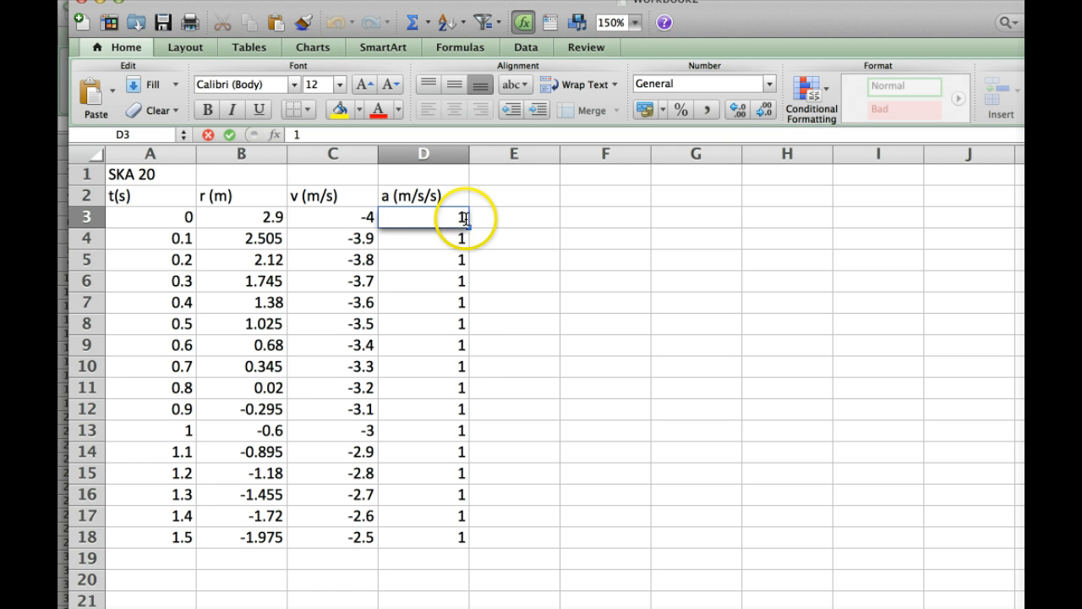
pyautogui.doubleClick(459, 216)
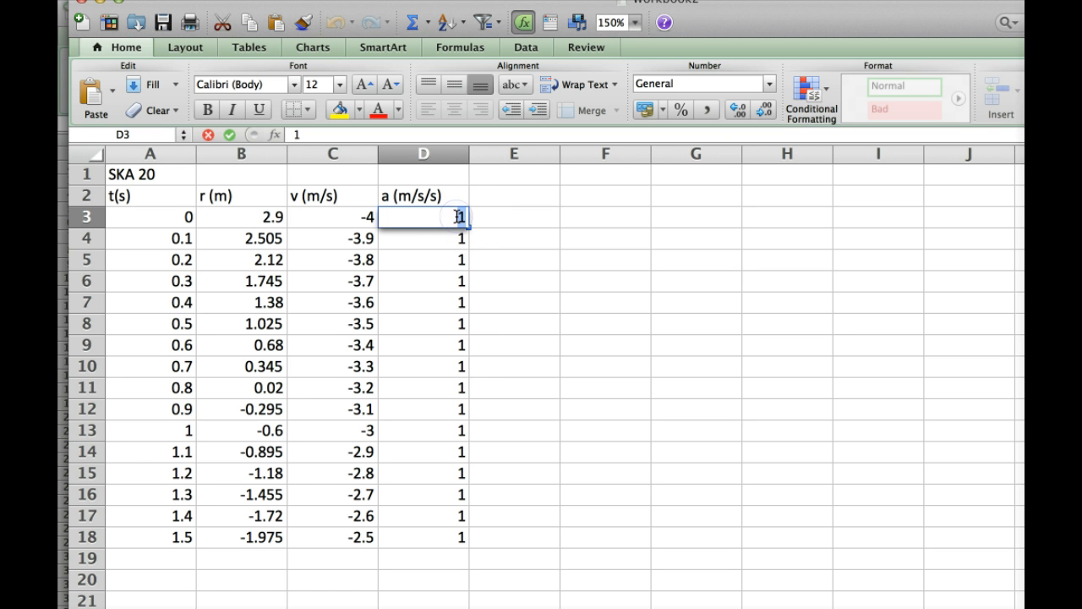
pyautogui.write('3')
pyautogui.press('Return')
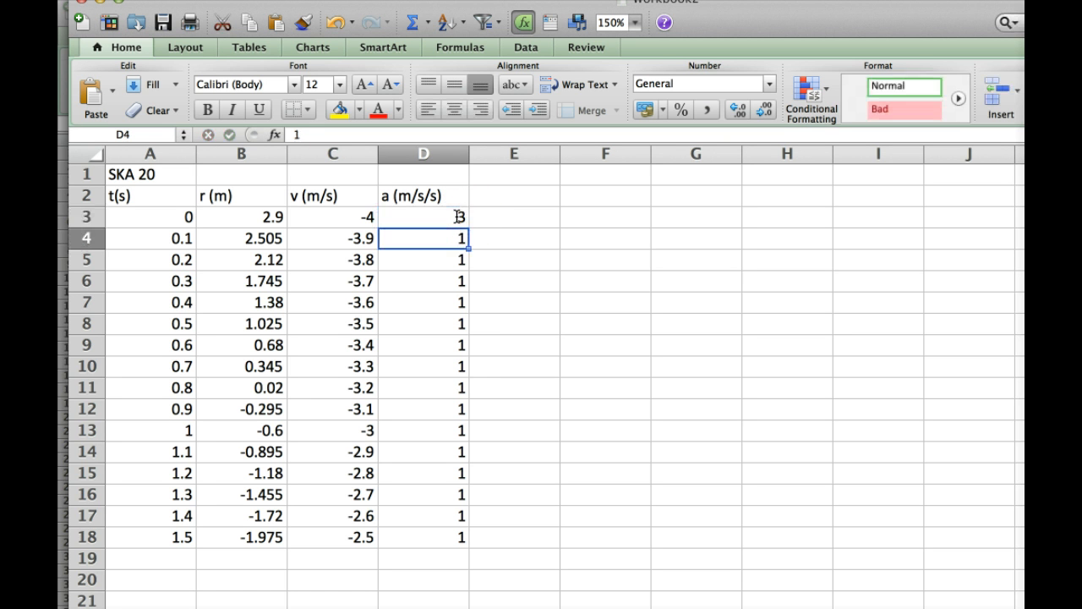
pyautogui.click(456, 218)
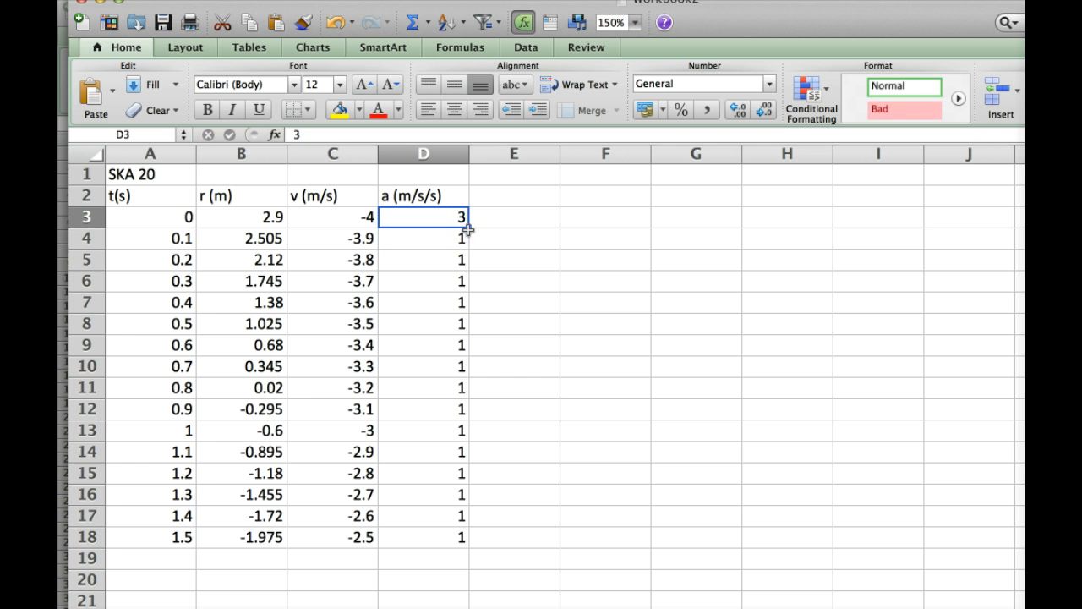
pyautogui.moveTo(466, 225); pyautogui.dragTo(452, 545)
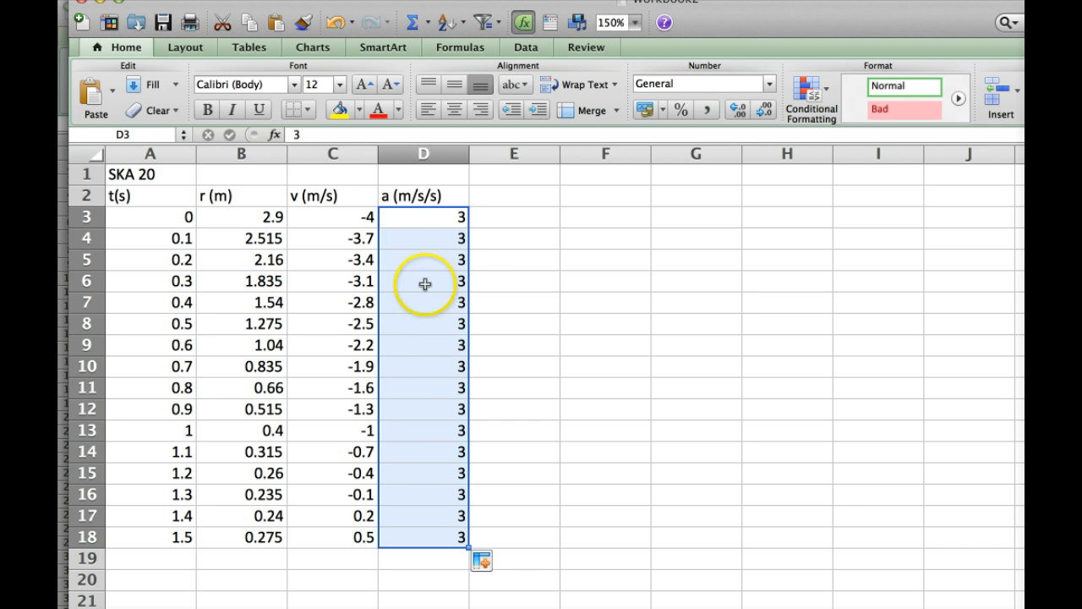
# Step: Set the acceleration in D3 to 2.75 and fill it down through D18
pyautogui.doubleClick(457, 218)
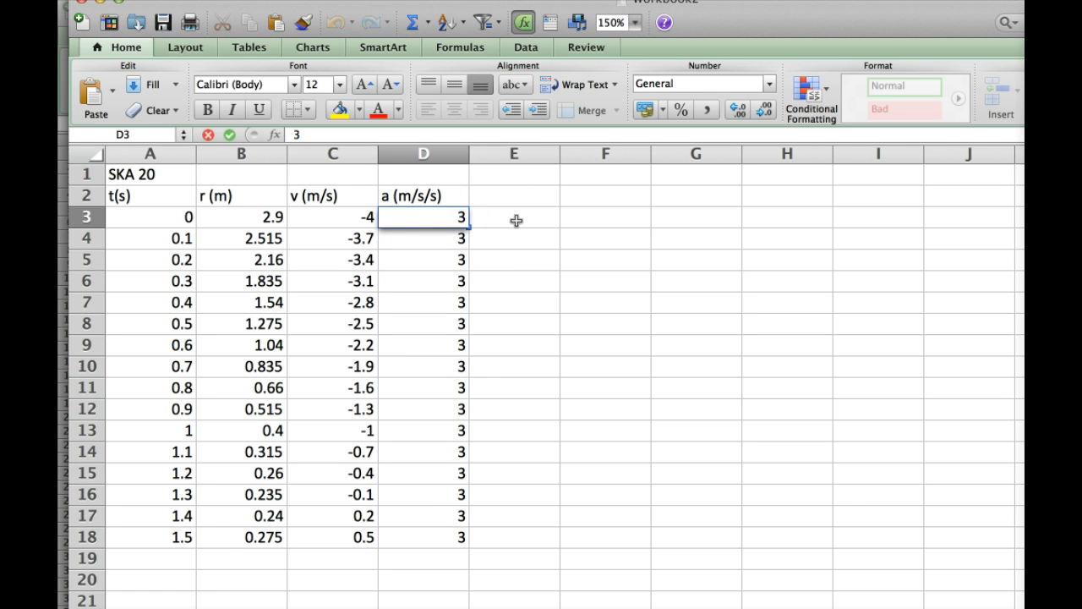
pyautogui.press('BackSpace')
pyautogui.write('2.75')
pyautogui.press('Return')
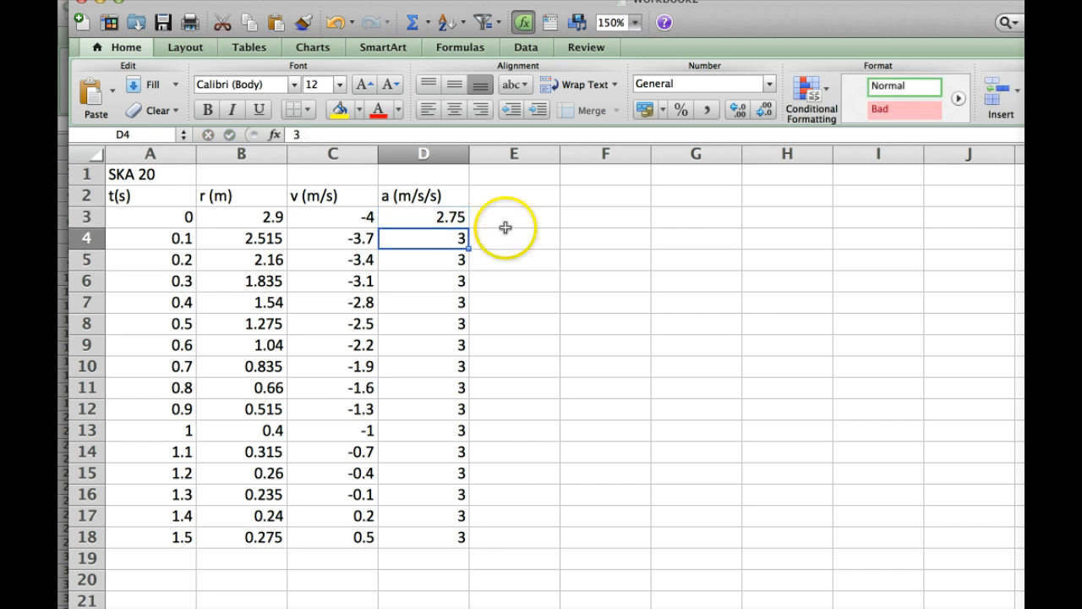
pyautogui.click(461, 221)
pyautogui.moveTo(465, 225); pyautogui.dragTo(451, 541)
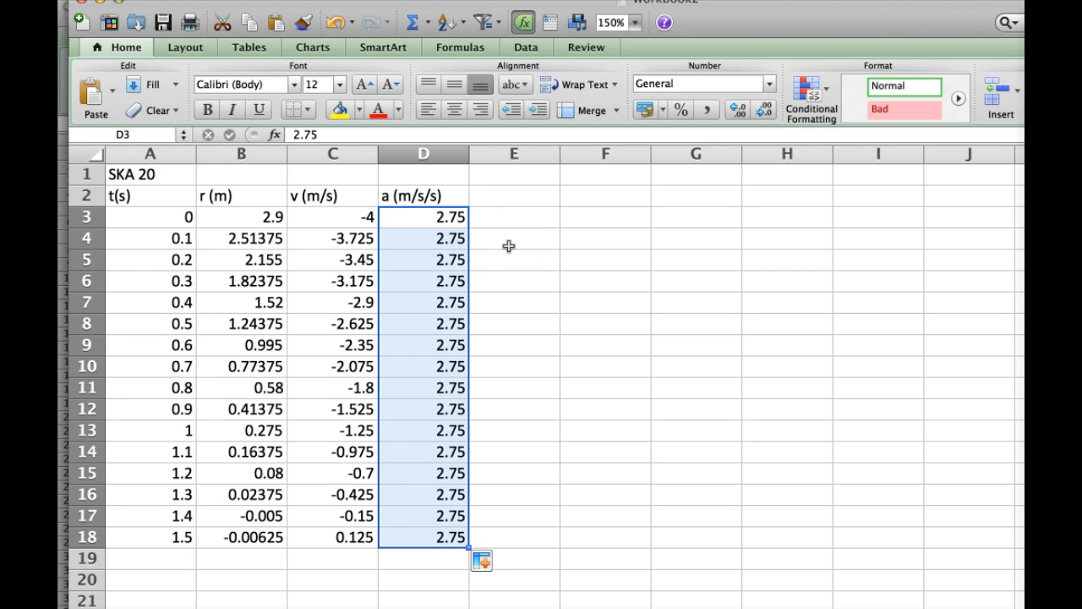
# Step: Set the acceleration in D3 to 2.76, fill it down through D18, and select rows 17 and 18 to check the values
pyautogui.doubleClick(457, 218)
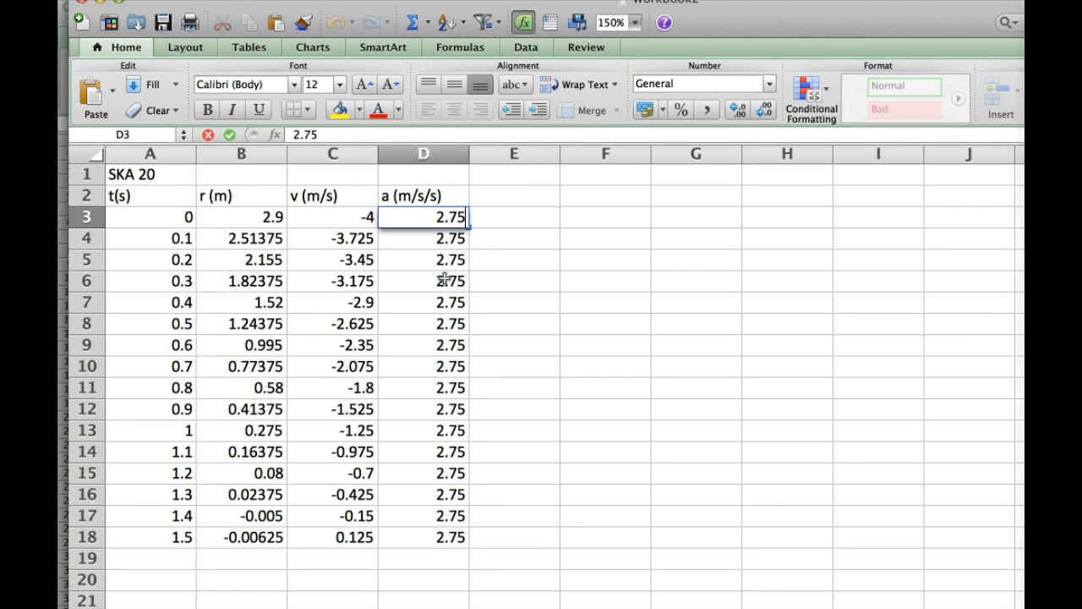
pyautogui.press('BackSpace')
pyautogui.write('6')
pyautogui.press('Return')
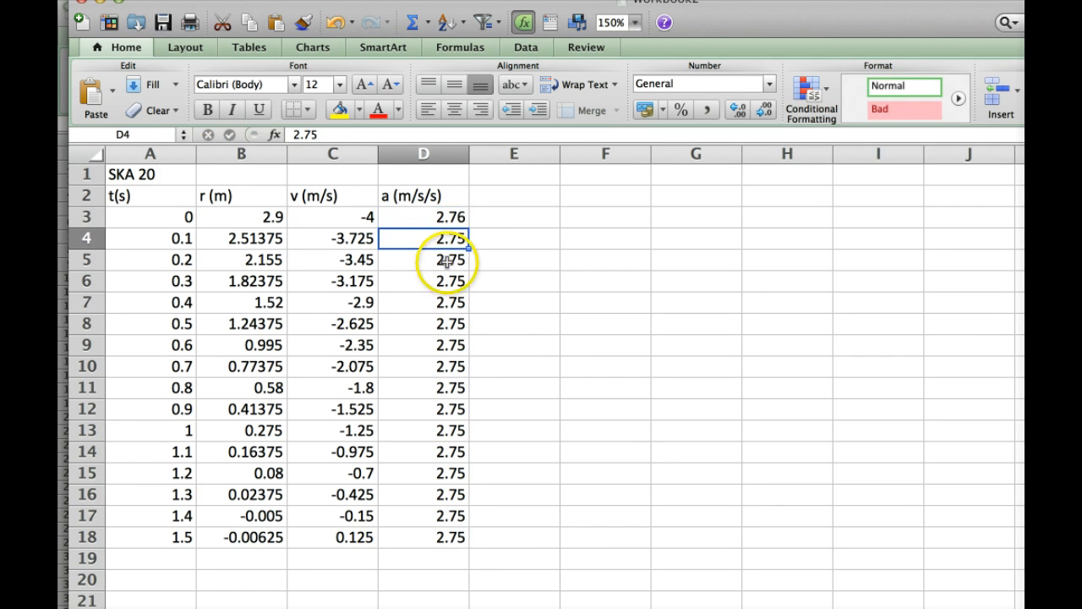
pyautogui.click(456, 218)
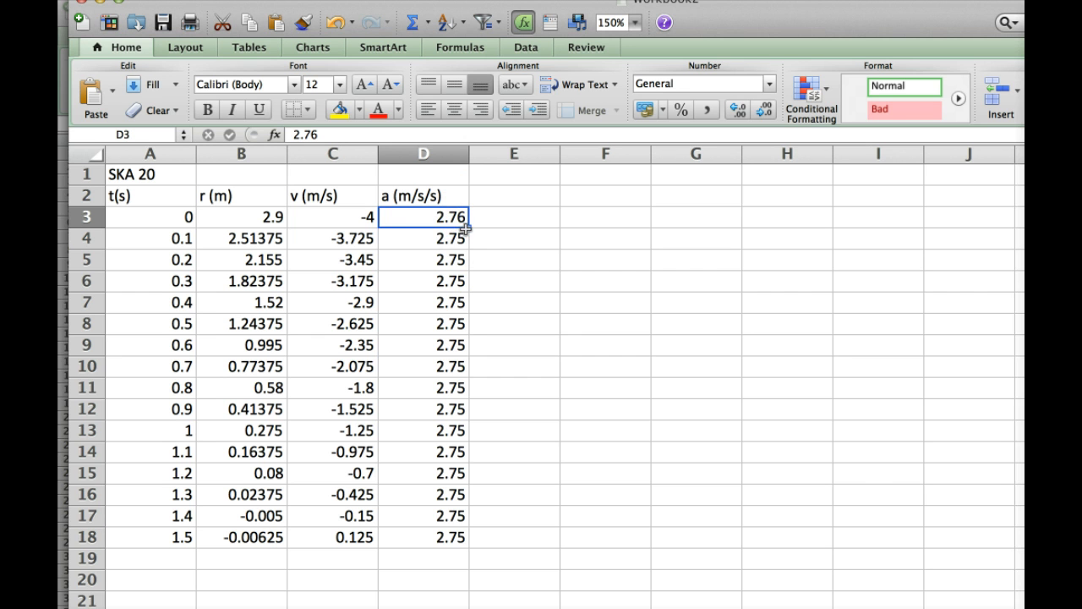
pyautogui.moveTo(465, 228); pyautogui.dragTo(456, 537)
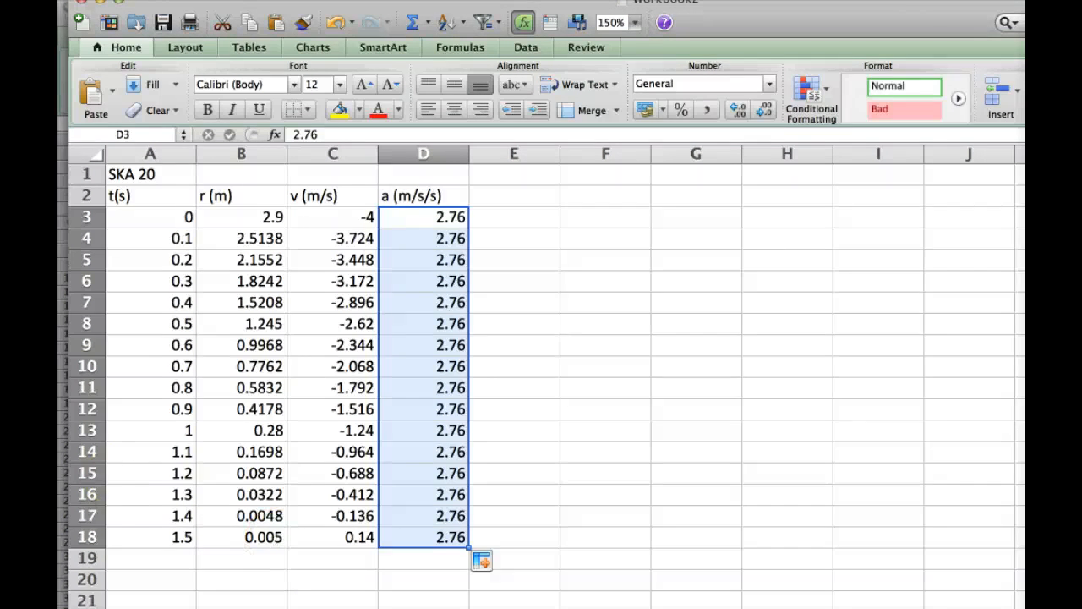
pyautogui.click(86, 515)
pyautogui.moveTo(86, 535); pyautogui.dragTo(87, 539)
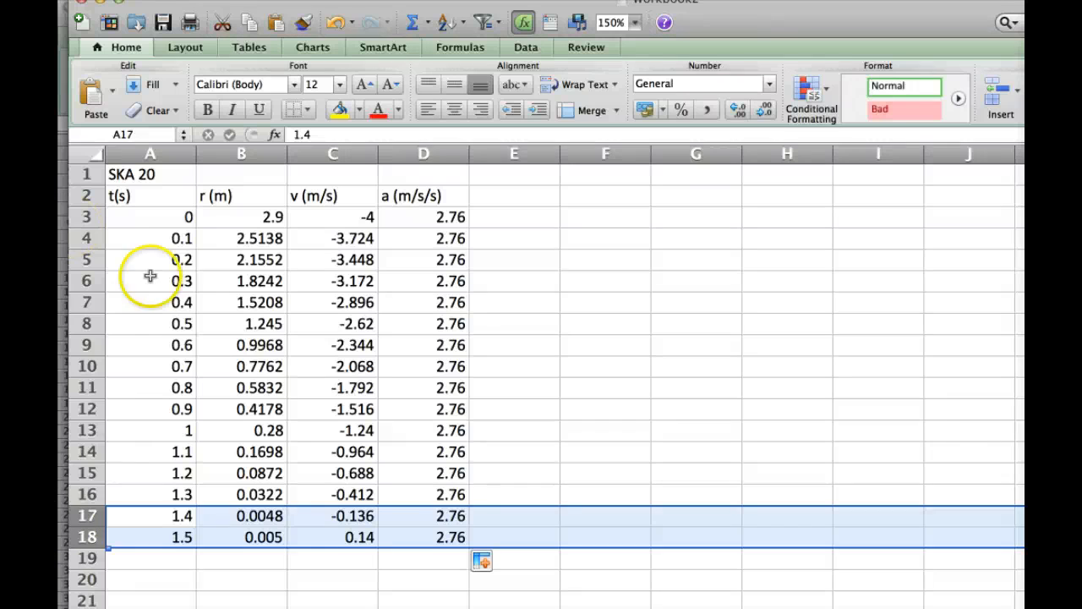
# Step: Insert a Smooth Marked Scatter chart of position against time from the data in A3:B18
pyautogui.moveTo(147, 218); pyautogui.dragTo(212, 544)
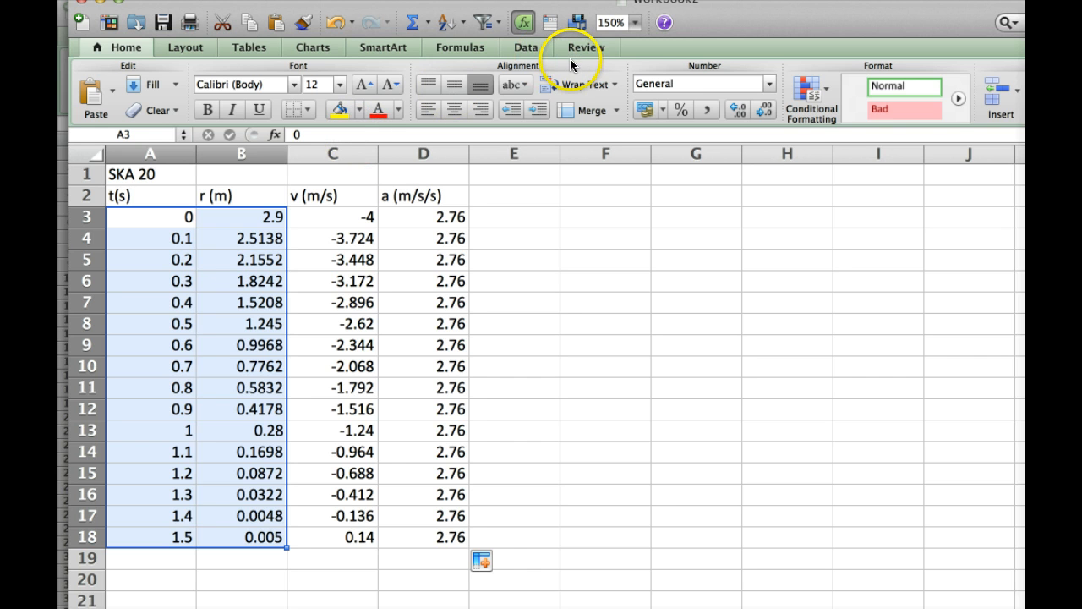
pyautogui.click(326, 46)
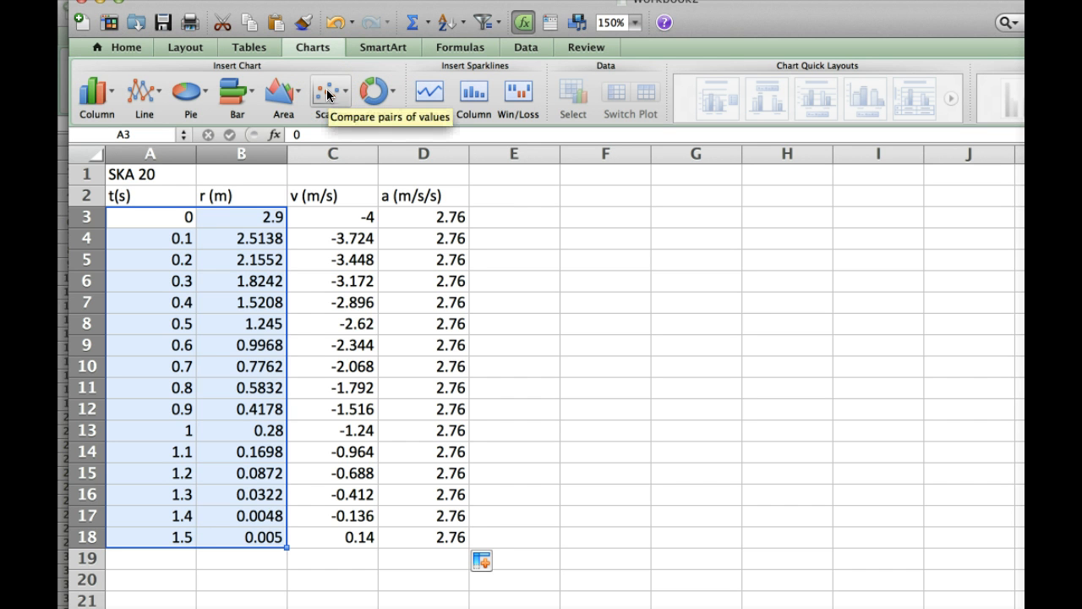
pyautogui.click(326, 88)
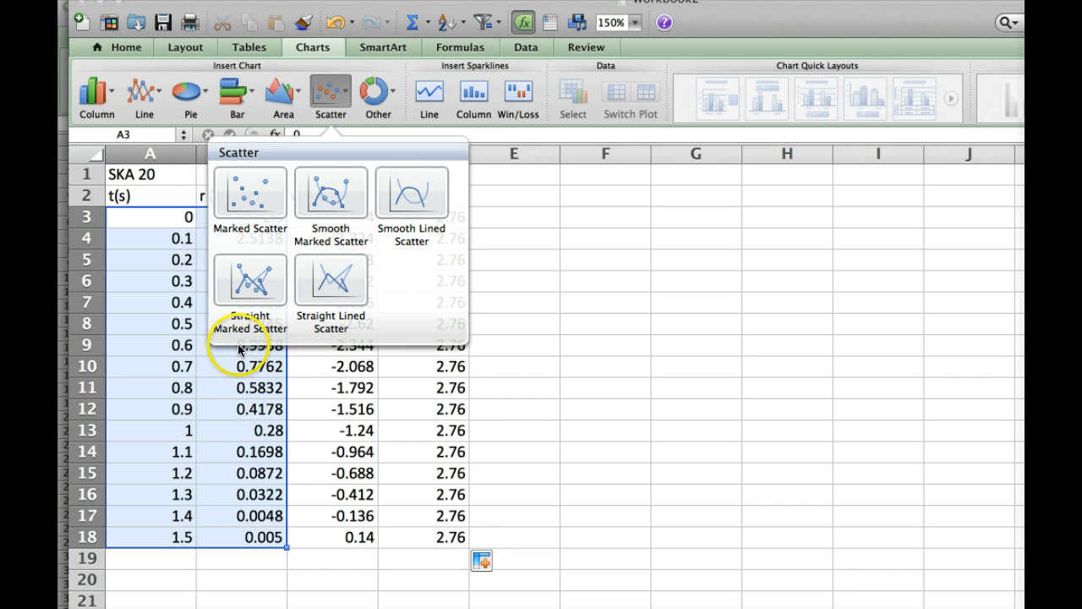
pyautogui.click(338, 197)
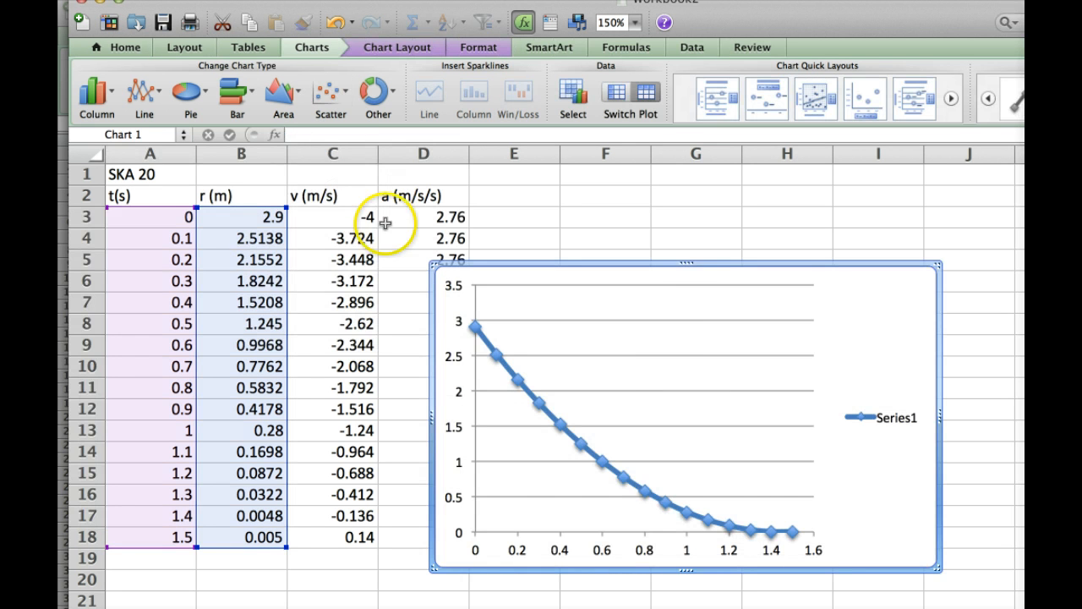
# Step: Move the position chart beside the data table, starting at column E and row 1, and delete its legend
pyautogui.moveTo(717, 256); pyautogui.dragTo(779, 163)
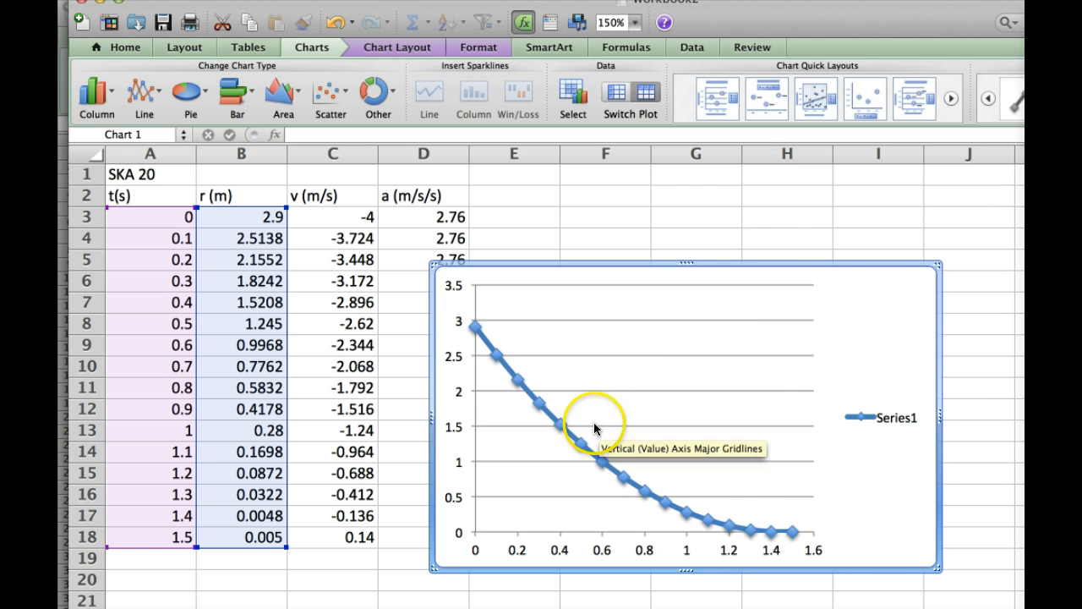
pyautogui.moveTo(783, 268); pyautogui.dragTo(826, 170)
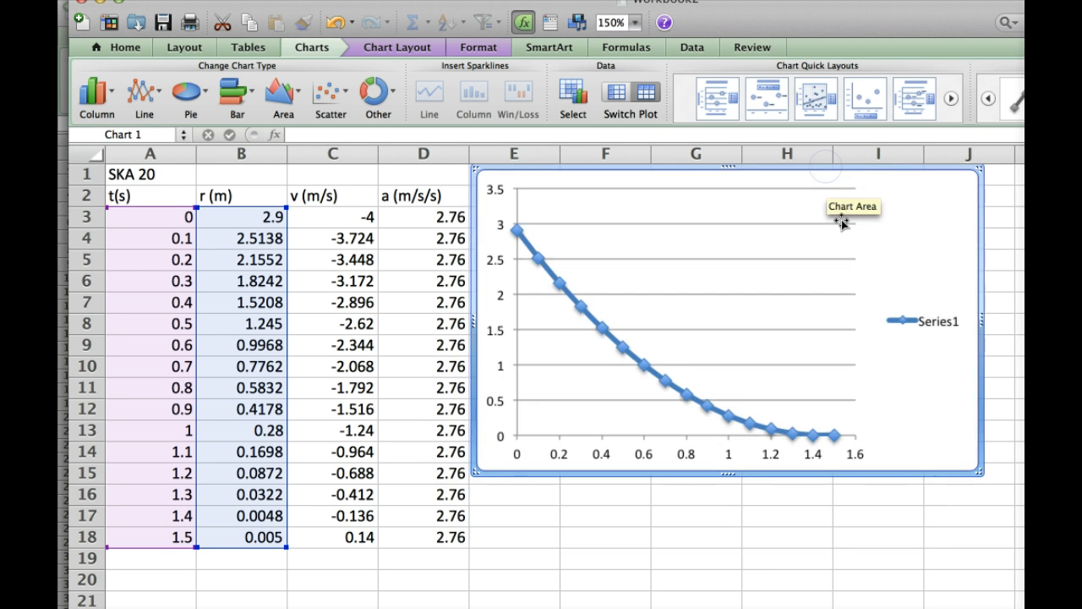
pyautogui.click(910, 322)
pyautogui.press('Delete')
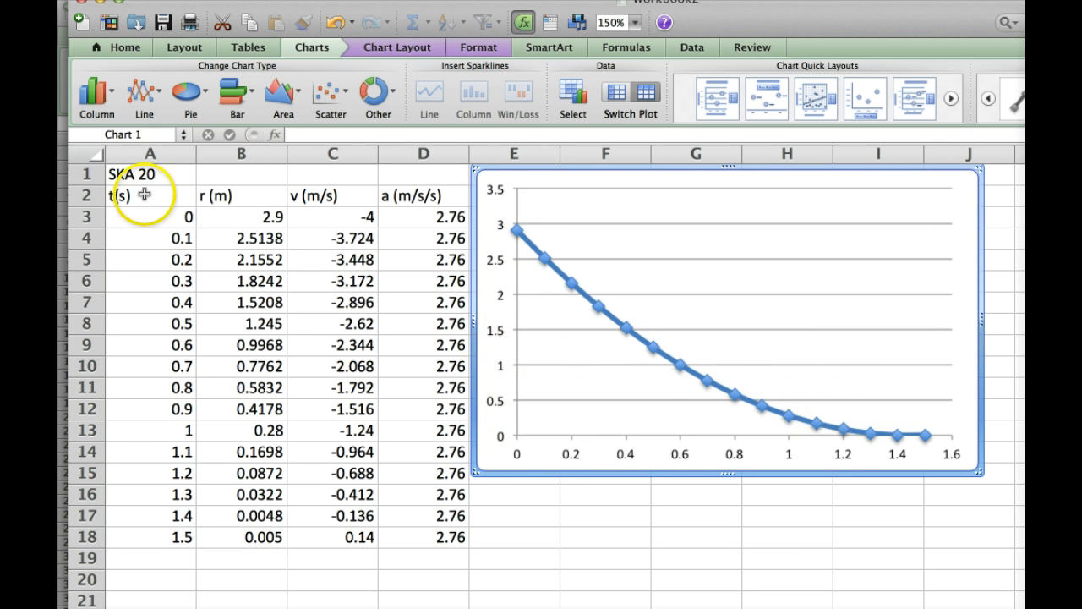
# Step: Insert a Smooth Marked Scatter chart of velocity against time from A3:A18 and C3:C18
pyautogui.moveTo(160, 221); pyautogui.dragTo(175, 542)
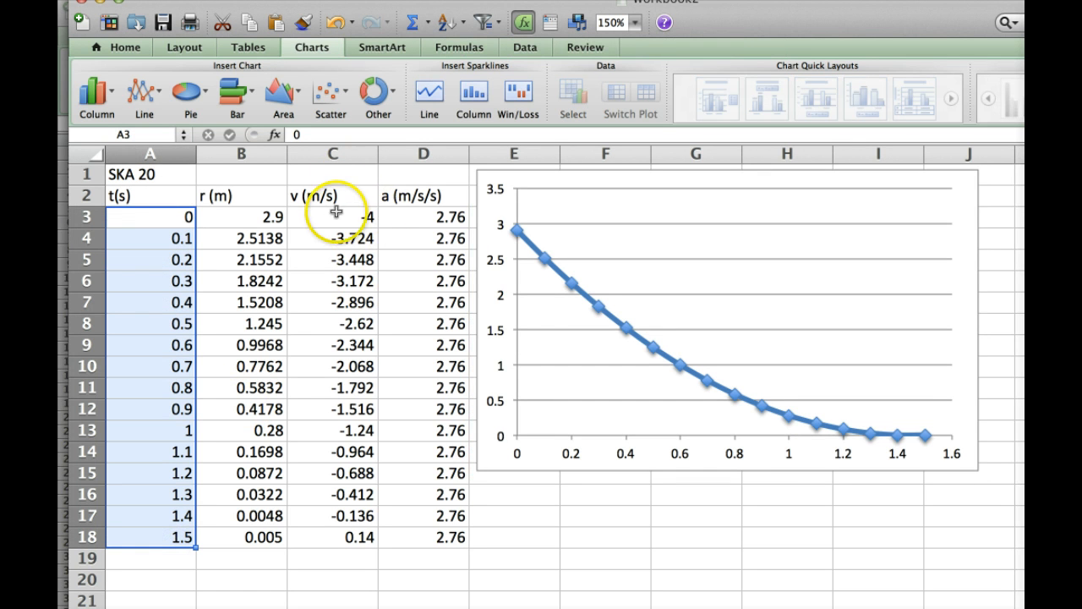
pyautogui.moveTo(333, 217); pyautogui.dragTo(332, 279)
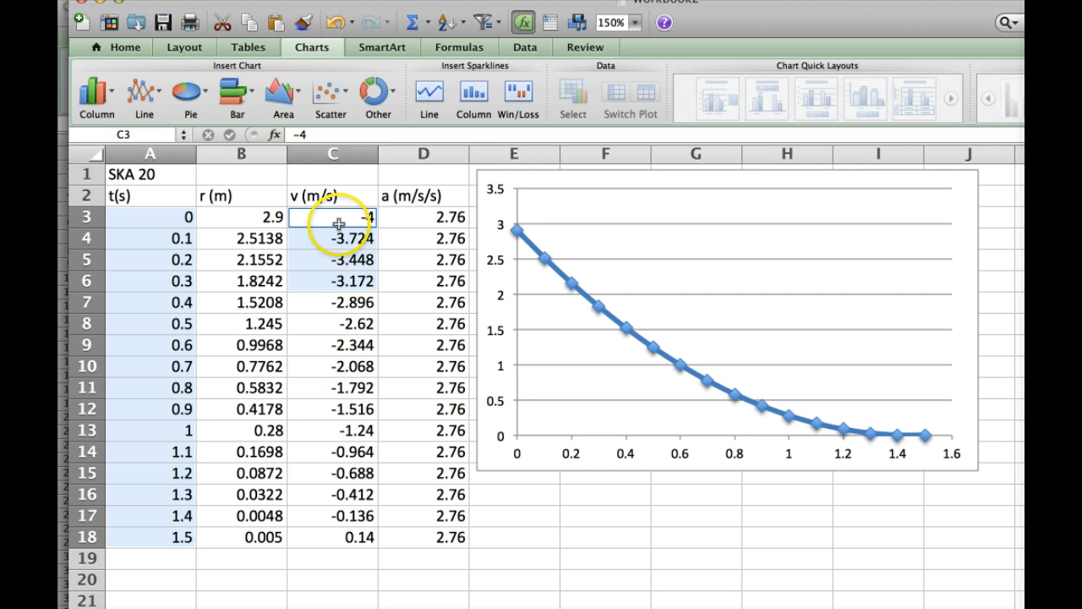
pyautogui.moveTo(336, 220); pyautogui.dragTo(333, 546)
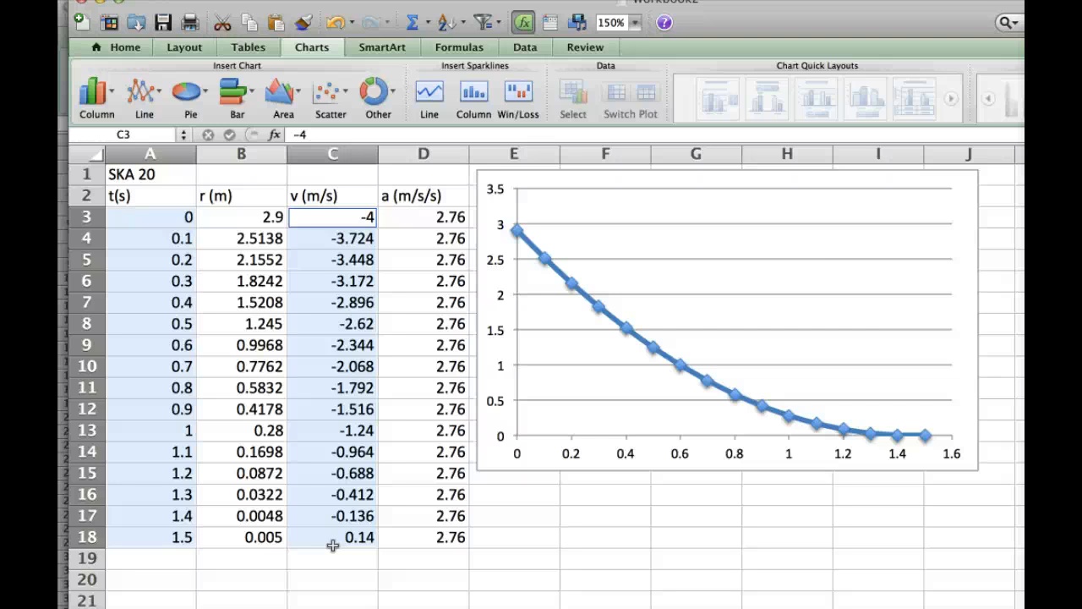
pyautogui.click(328, 93)
pyautogui.click(325, 194)
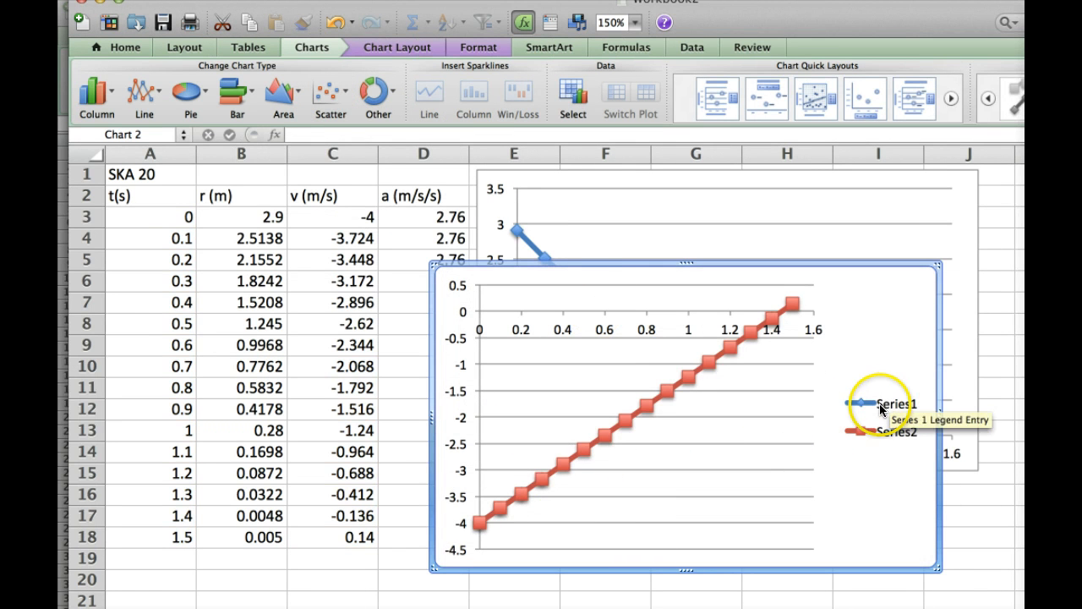
# Step: Delete the velocity chart's legend and move the chart clear of the data table, spanning columns E to J from row 7
pyautogui.click(879, 404)
pyautogui.press('Delete')
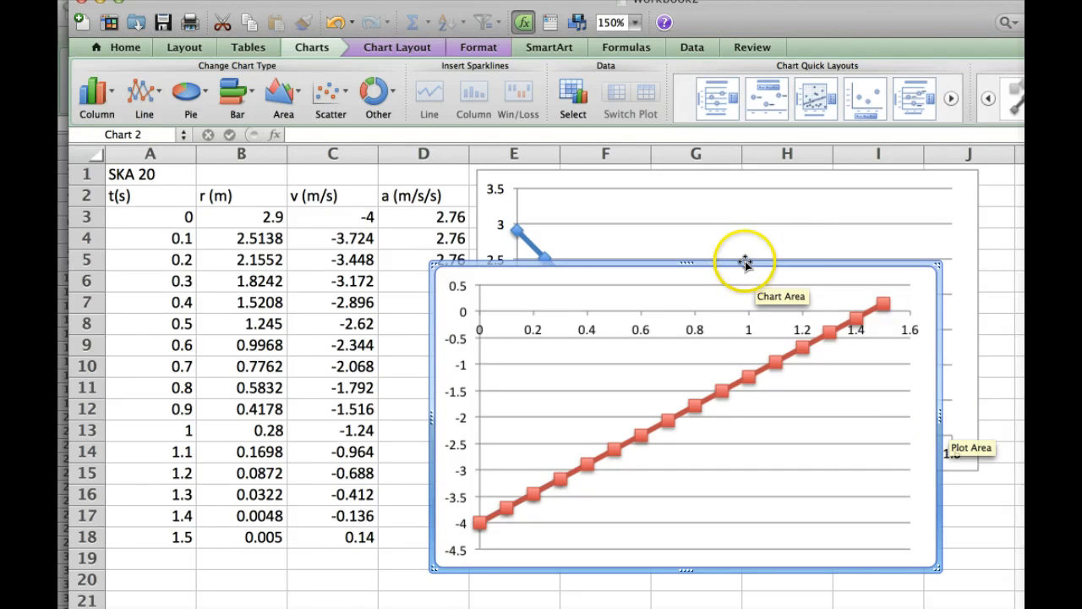
pyautogui.moveTo(744, 263); pyautogui.dragTo(786, 303)
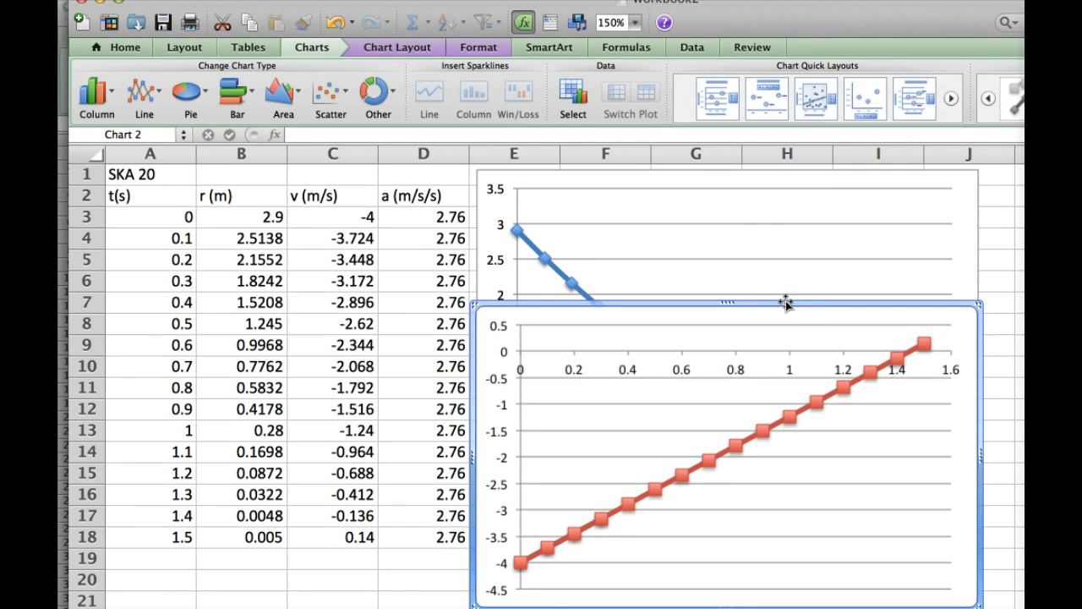